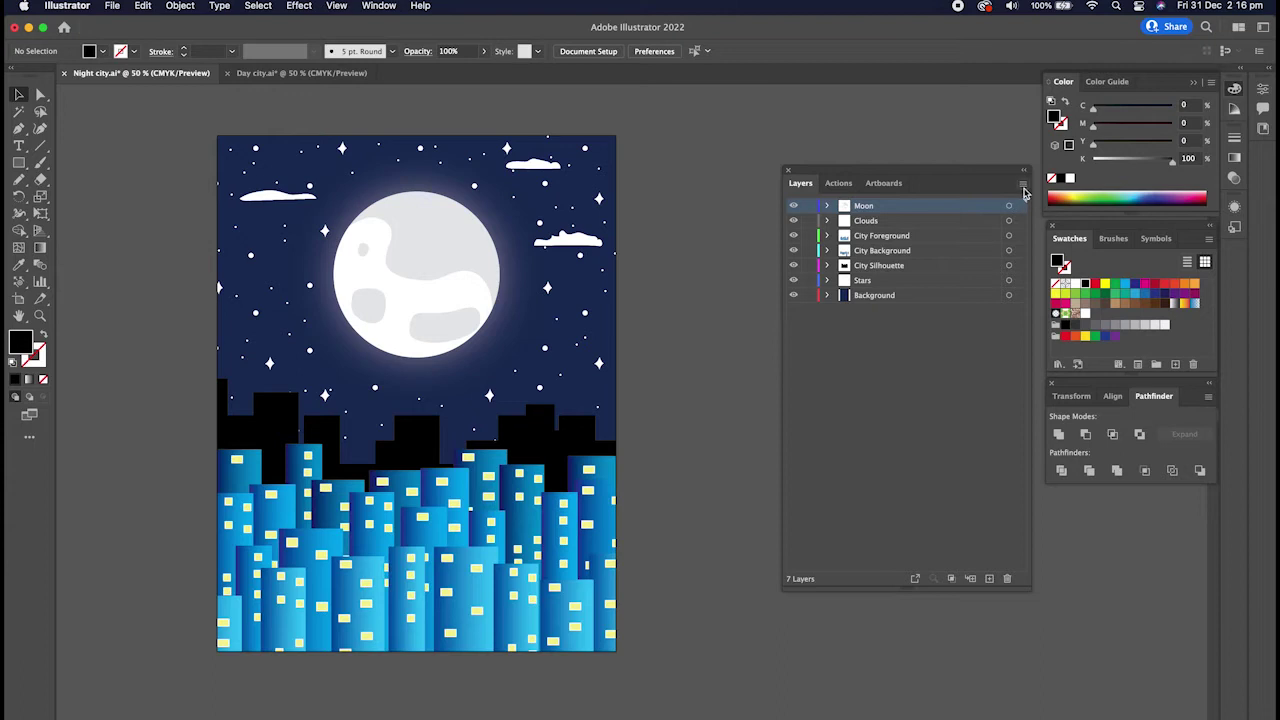
Turn on Paste Remembers Layers in the Layers panel menu and confirm it is checked.
left_click(1023, 184)
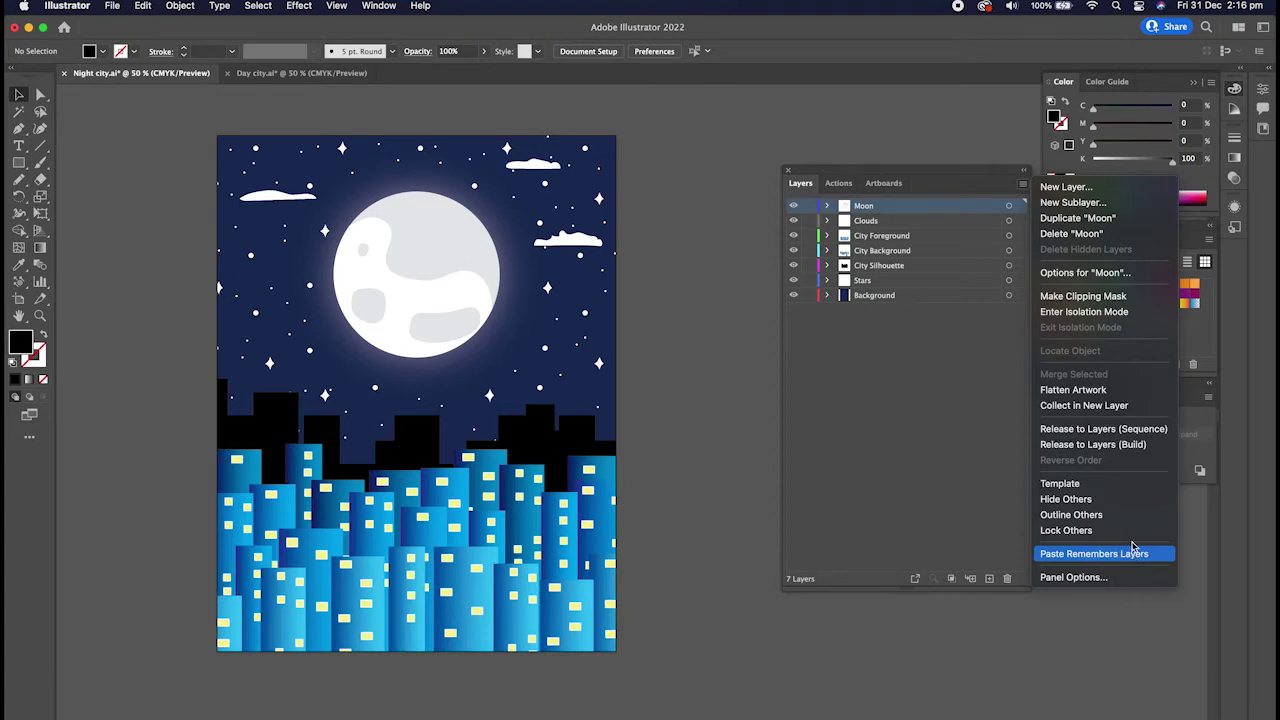
left_click(1067, 553)
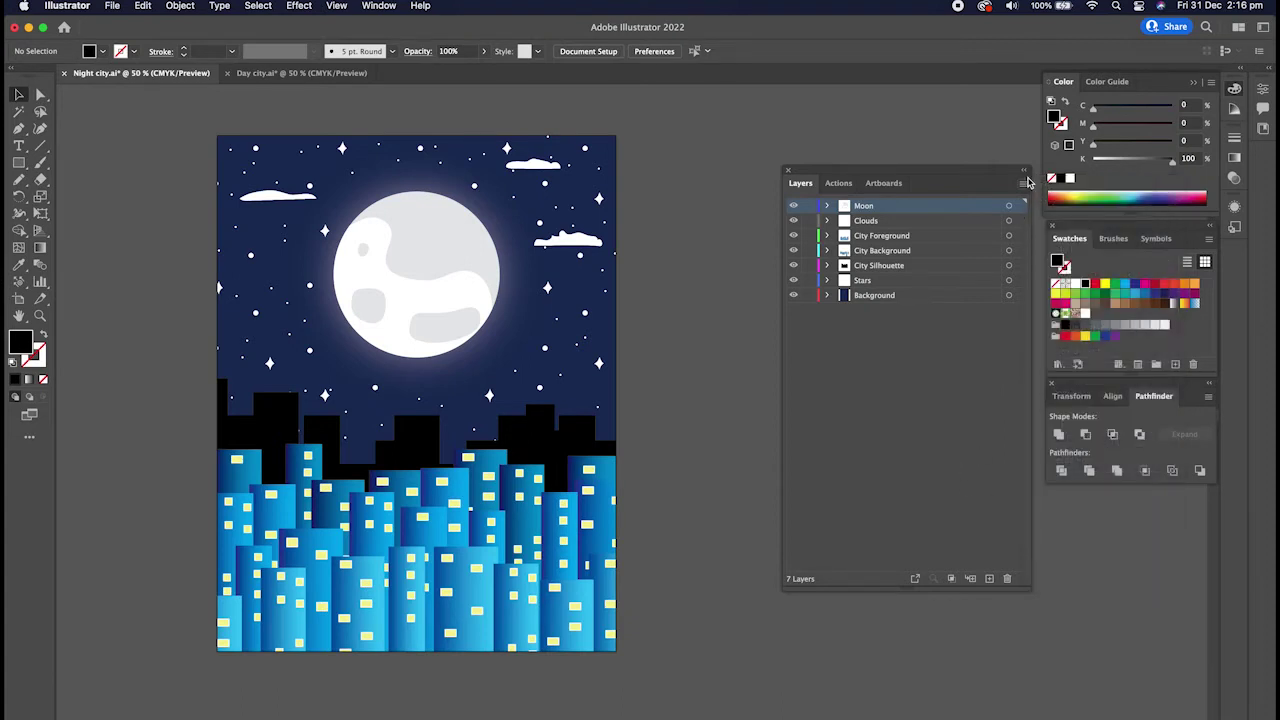
left_click(1025, 181)
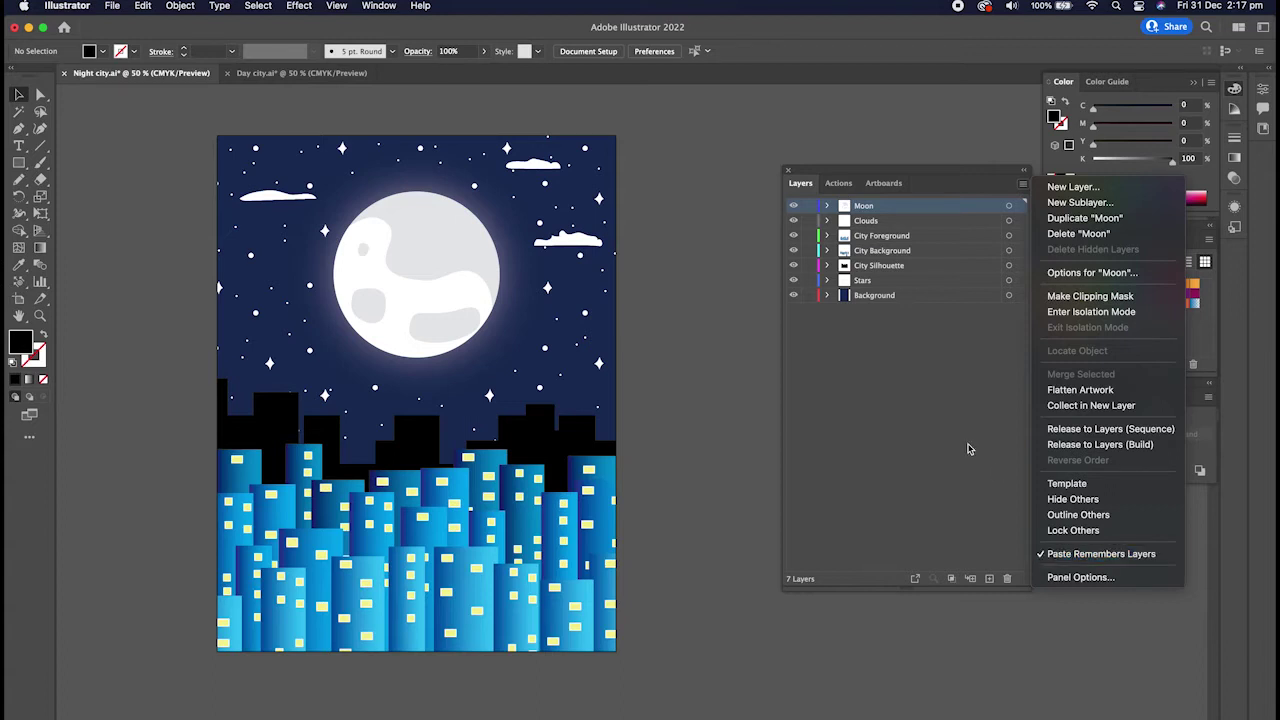
left_click(1071, 560)
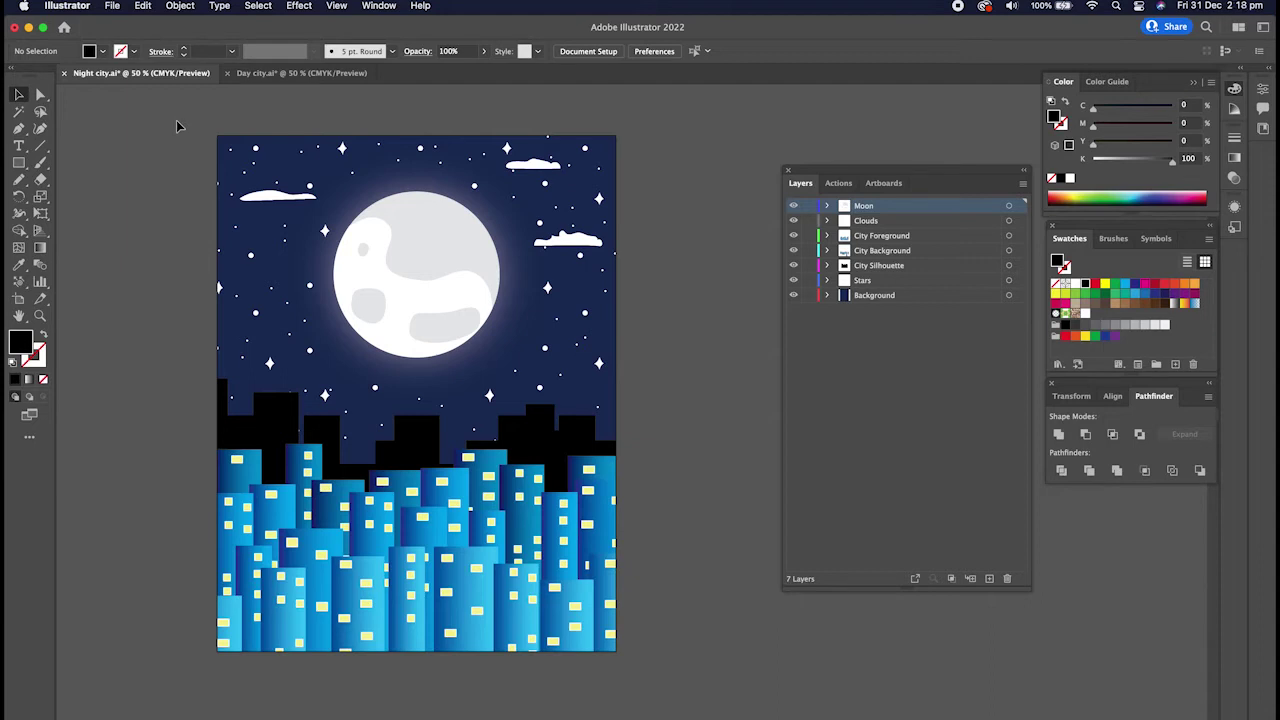
Select all of the Night city artwork, copy it, and Paste in Place into Day city.ai.
left_click(253, 78)
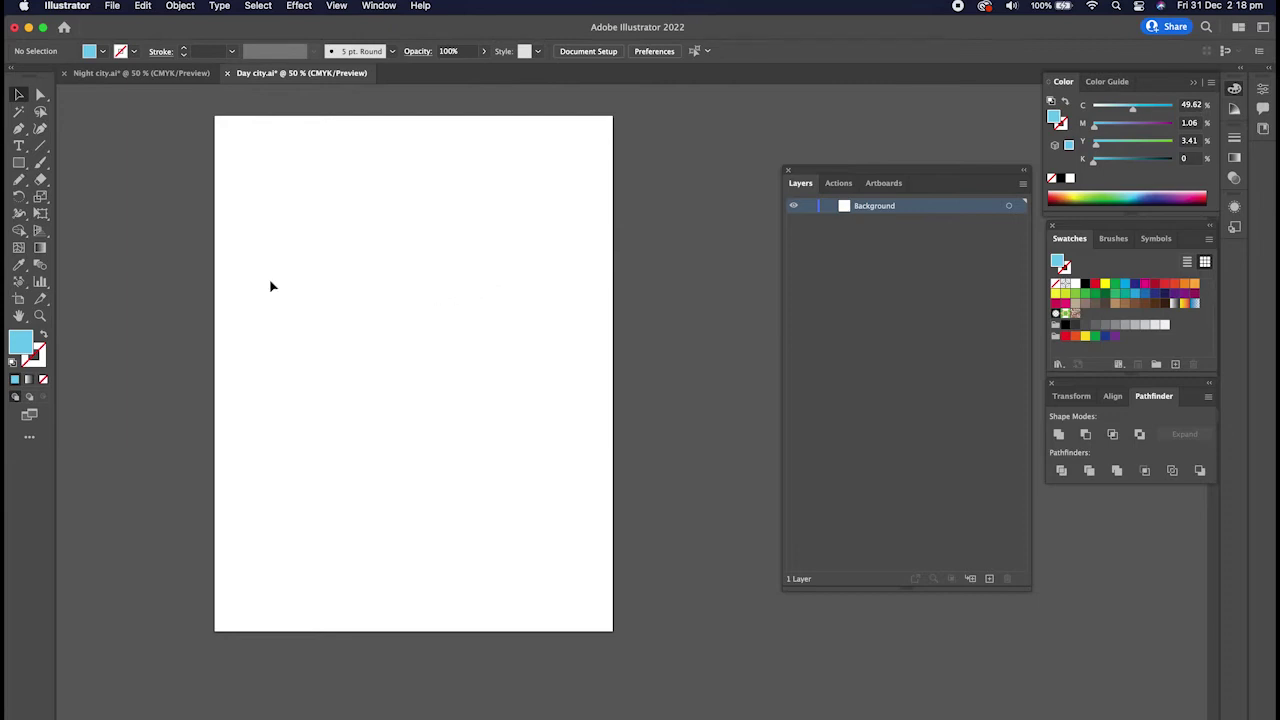
left_click(111, 75)
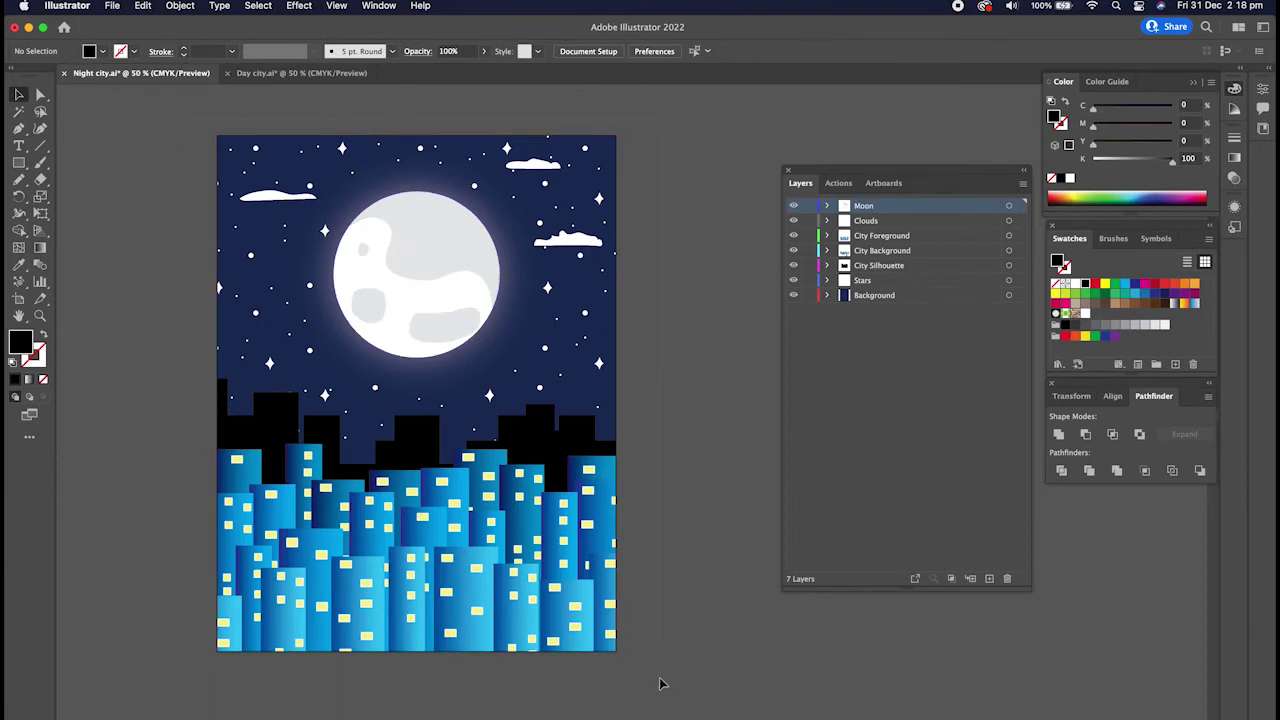
key("super+a")
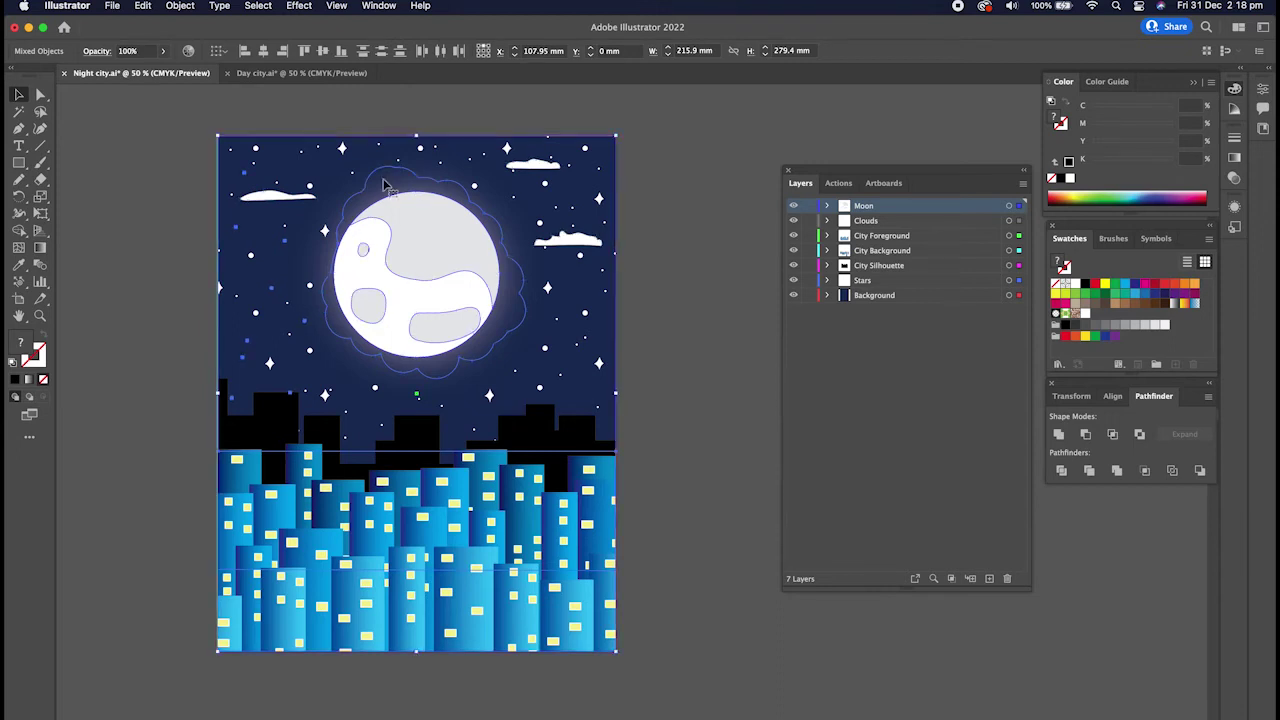
left_click(268, 73)
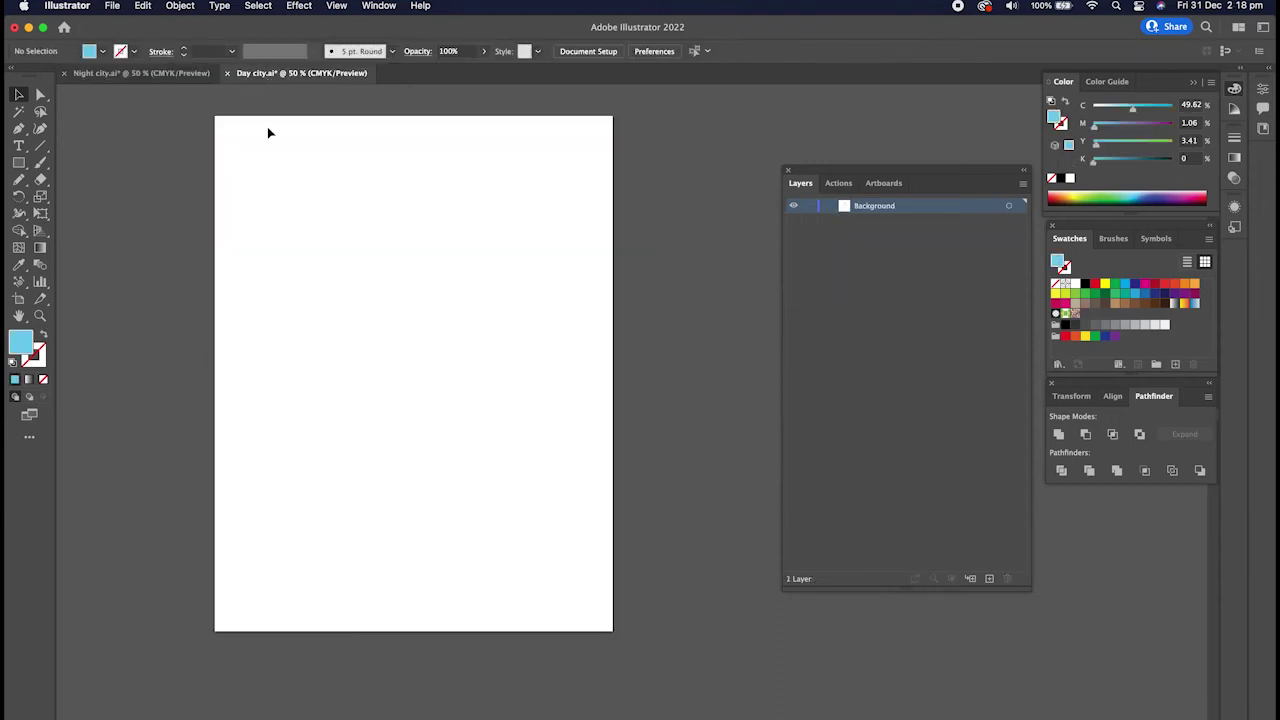
left_click(143, 7)
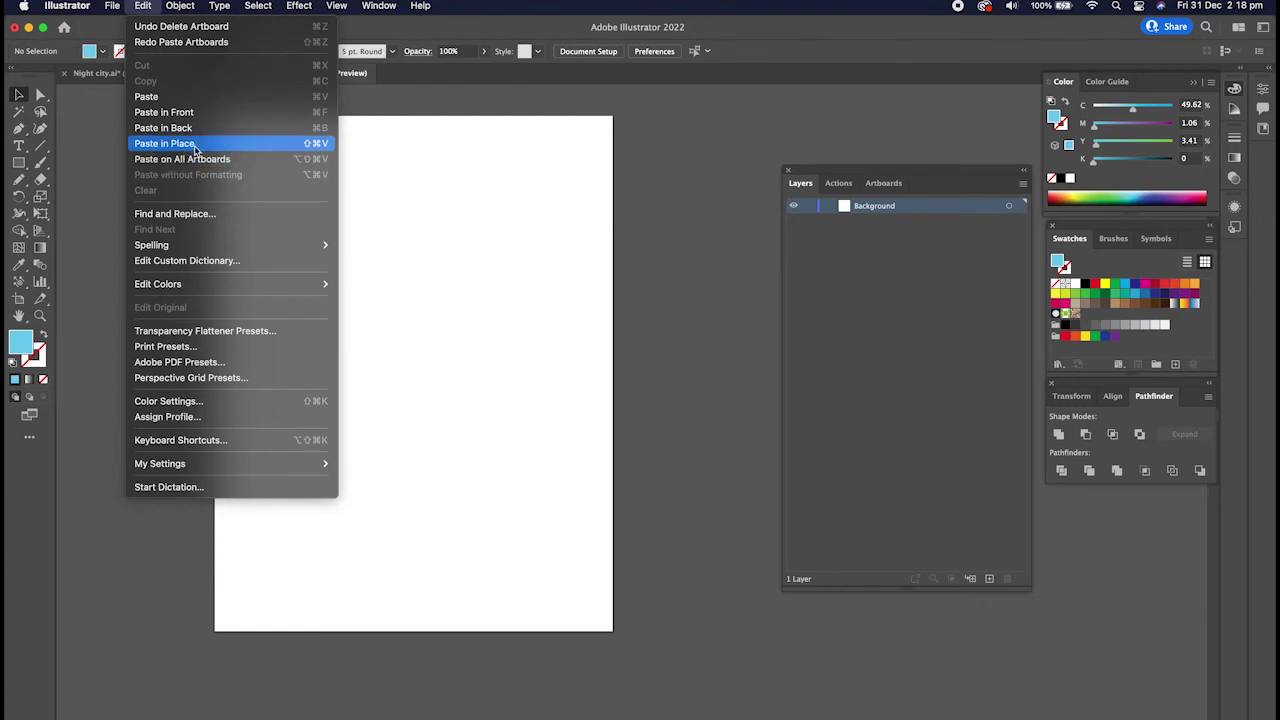
left_click(287, 145)
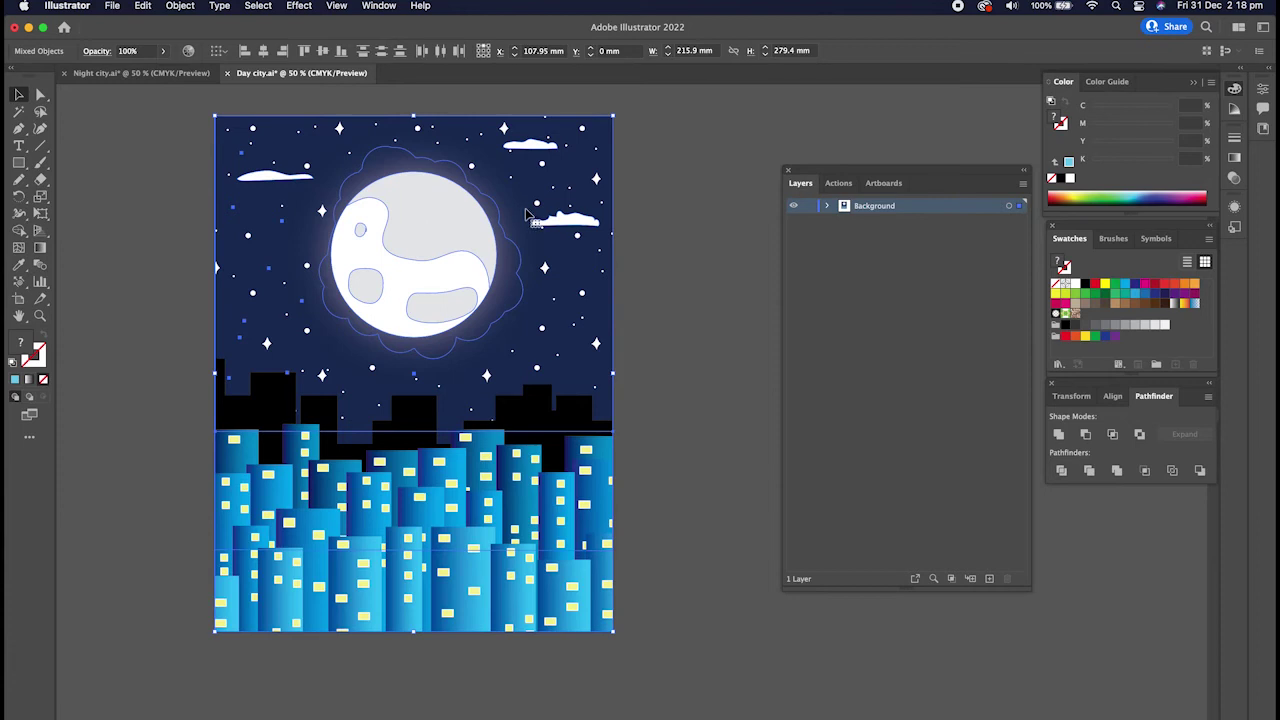
Inspect the pasted groups inside the Background layer, then select all and delete them.
left_click(650, 307)
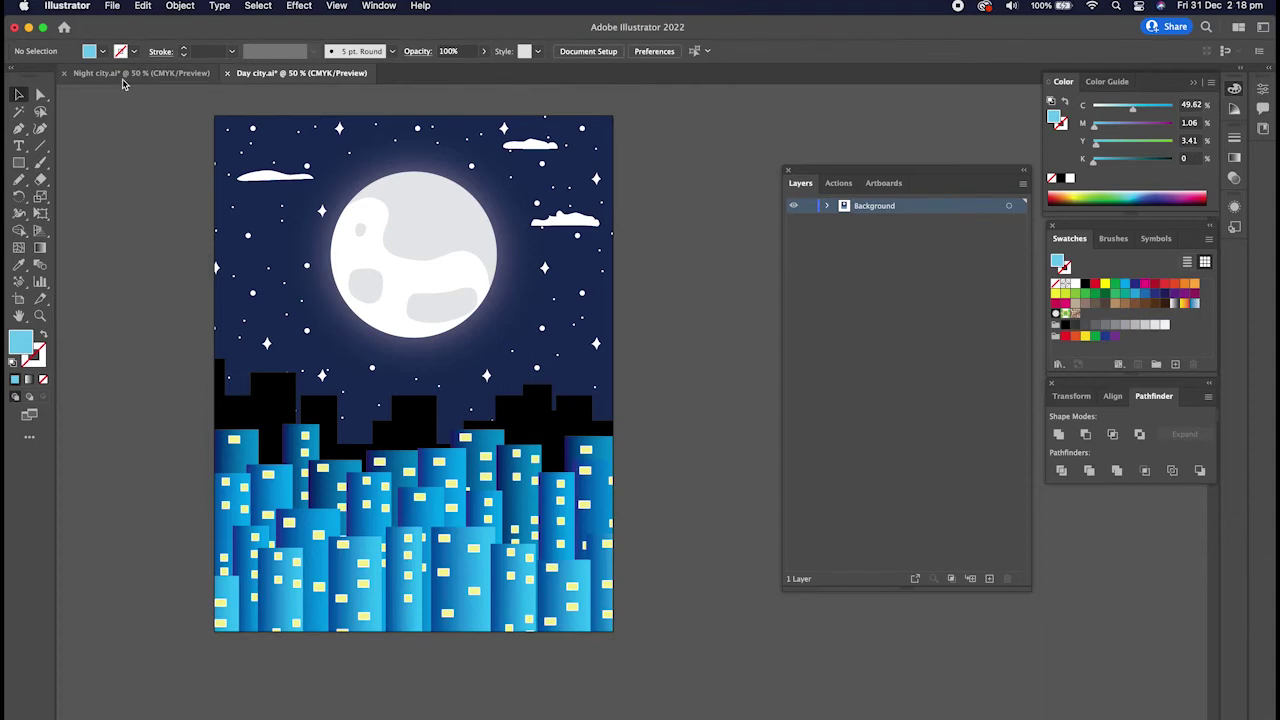
left_click(827, 205)
scroll(900, 355, "down", 10)
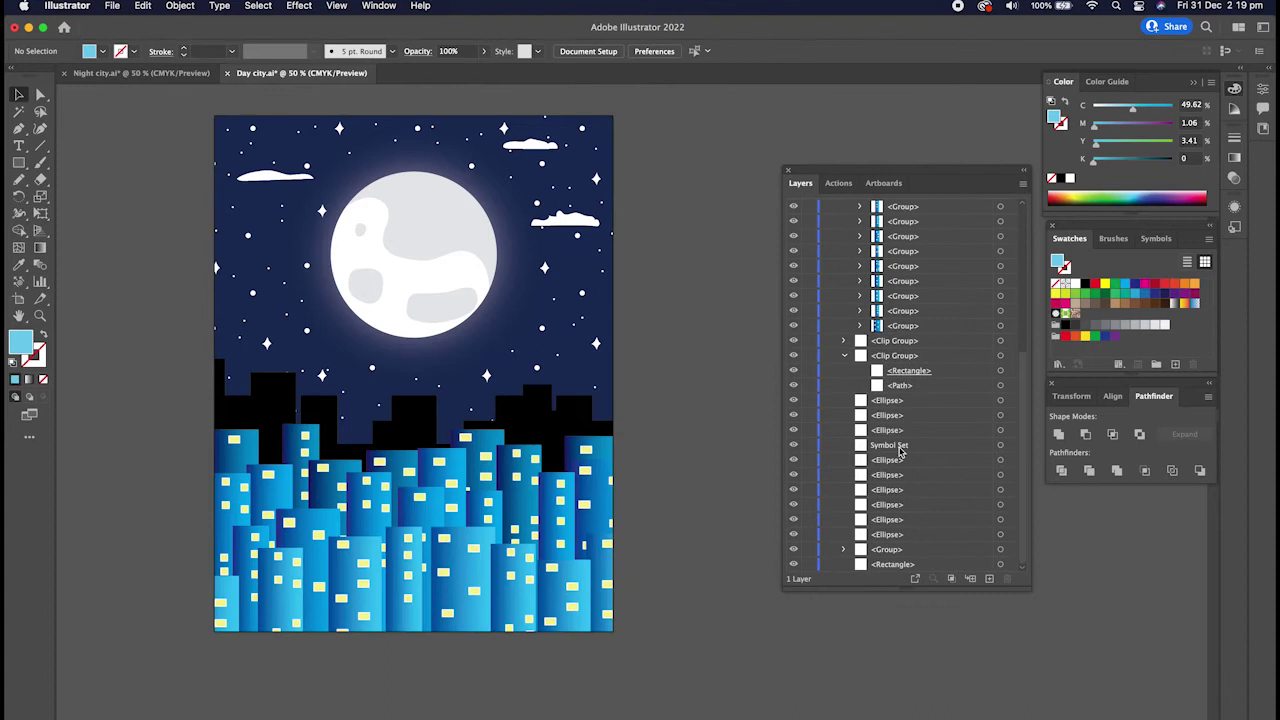
scroll(891, 557, "up", 2)
scroll(891, 557, "up", 5)
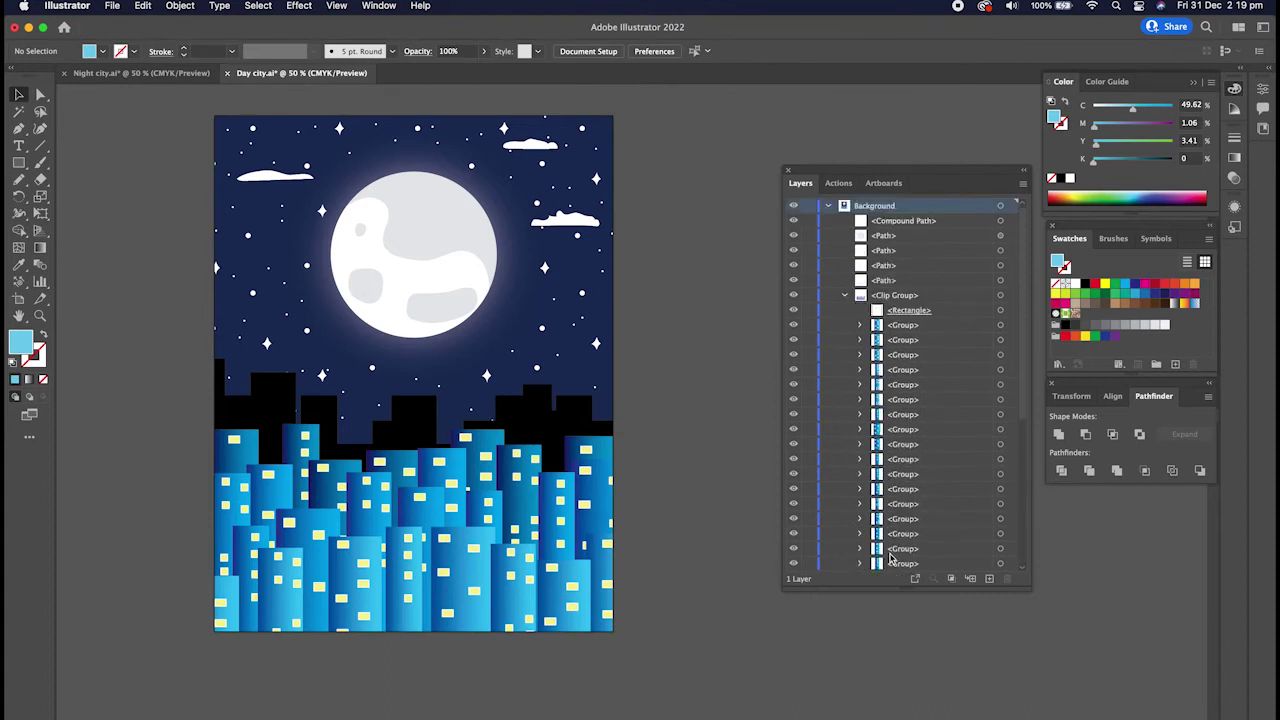
left_click(548, 270)
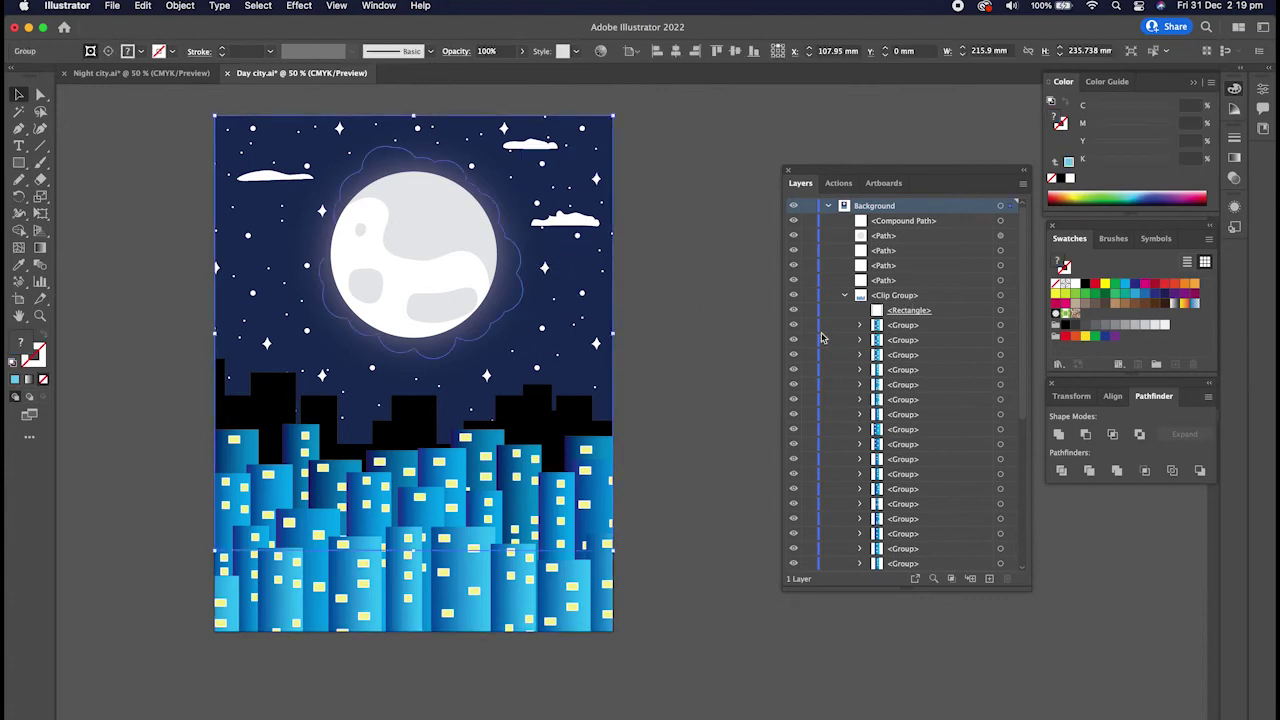
scroll(822, 338, "down", 5)
left_click(794, 549)
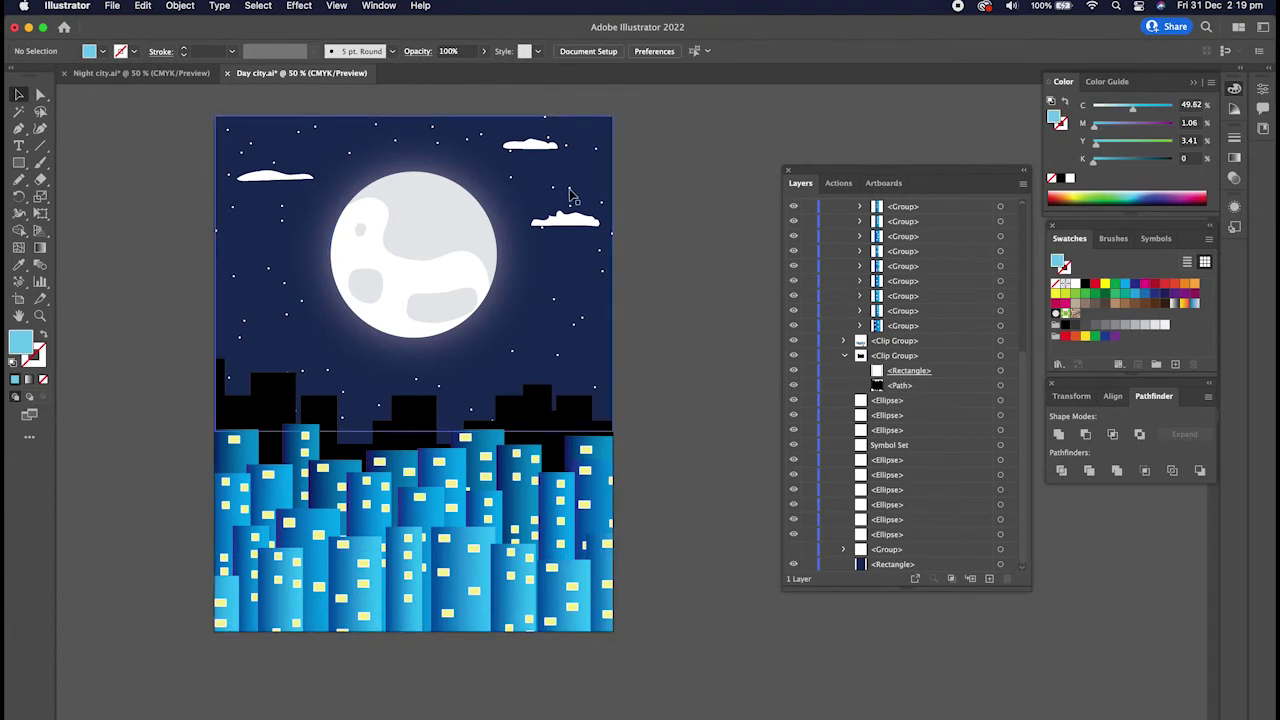
left_click(794, 549)
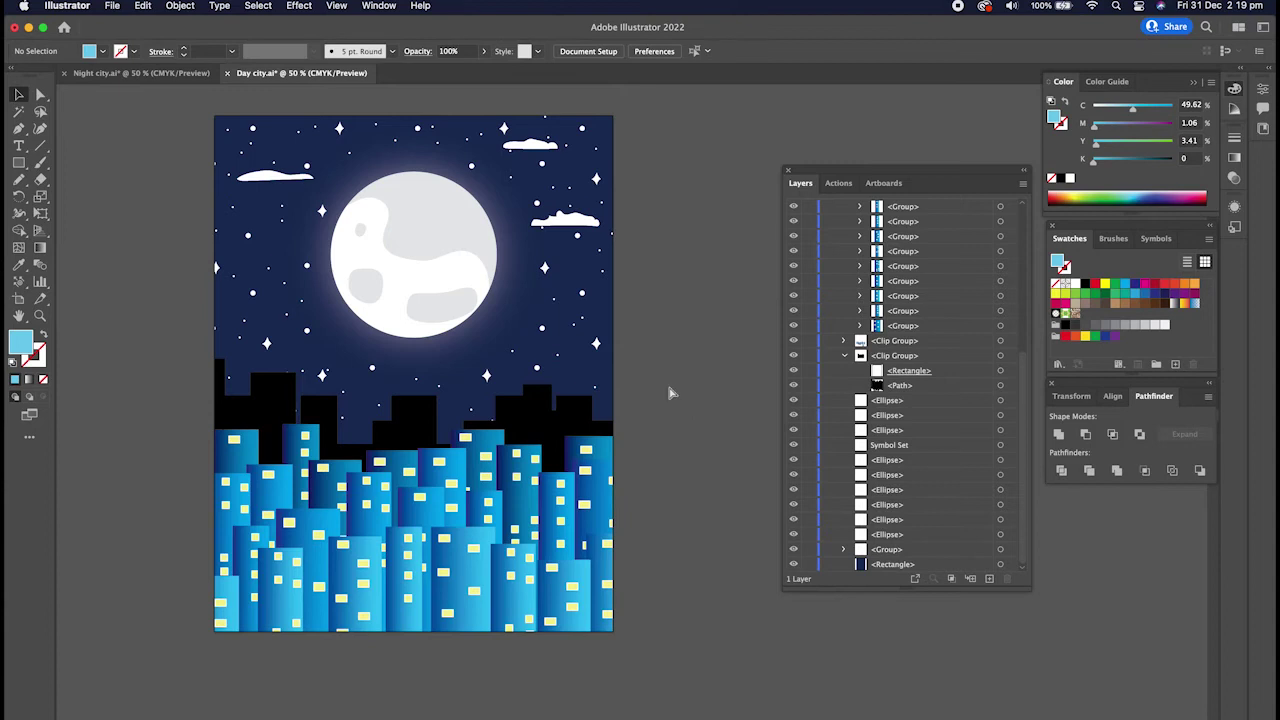
key("super+a")
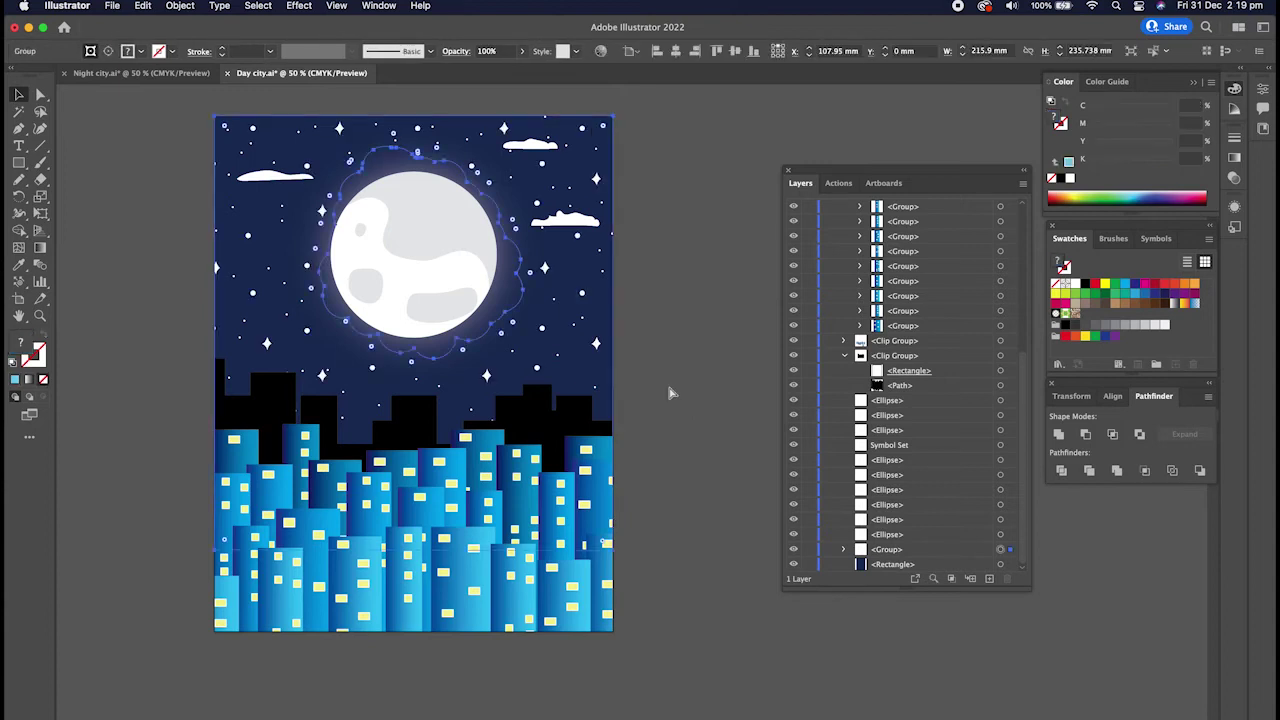
key("Delete")
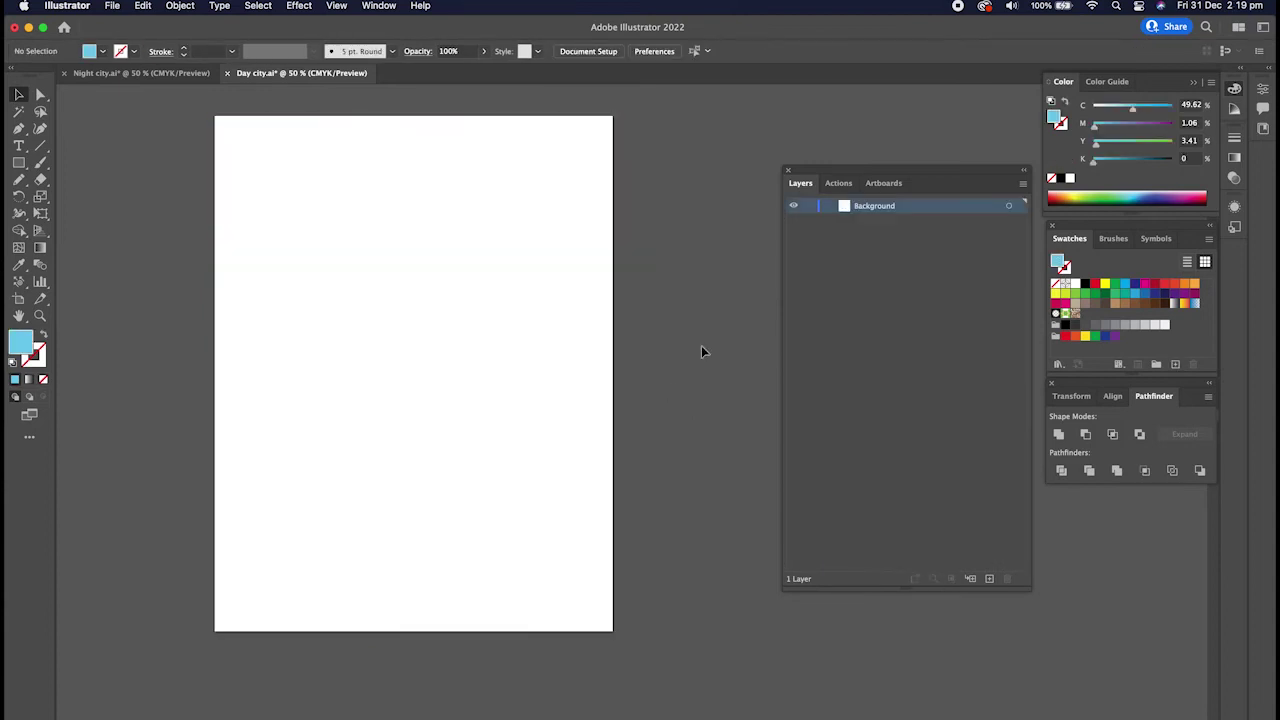
Enable Paste Remembers Layers, then paste the night city in place with its Moon-to-Background layers.
left_click(1023, 184)
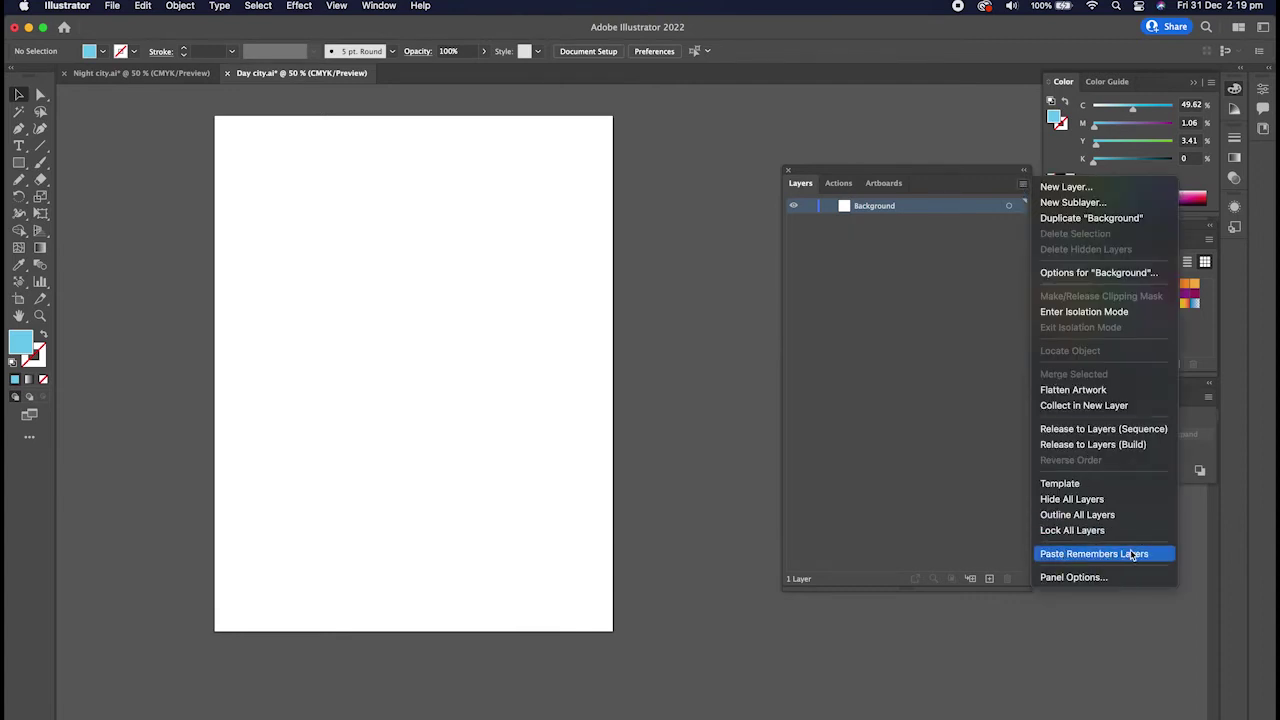
left_click(1133, 555)
left_click(1023, 186)
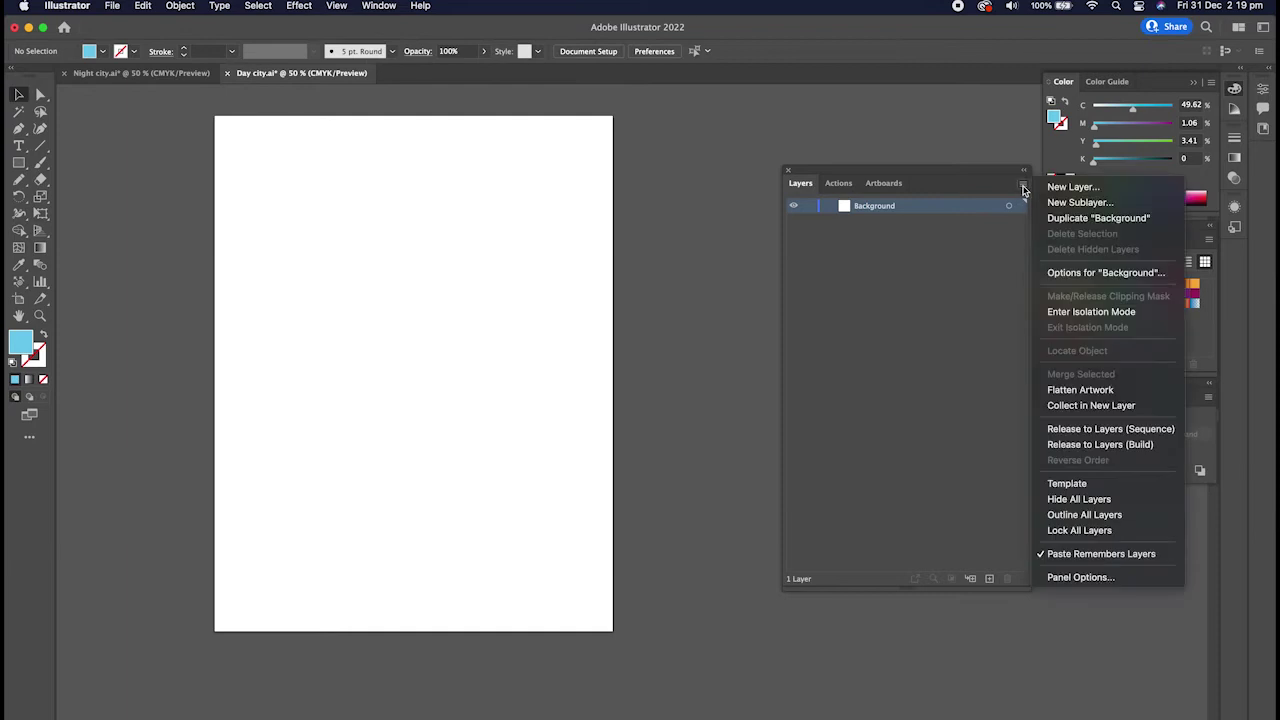
left_click(1023, 189)
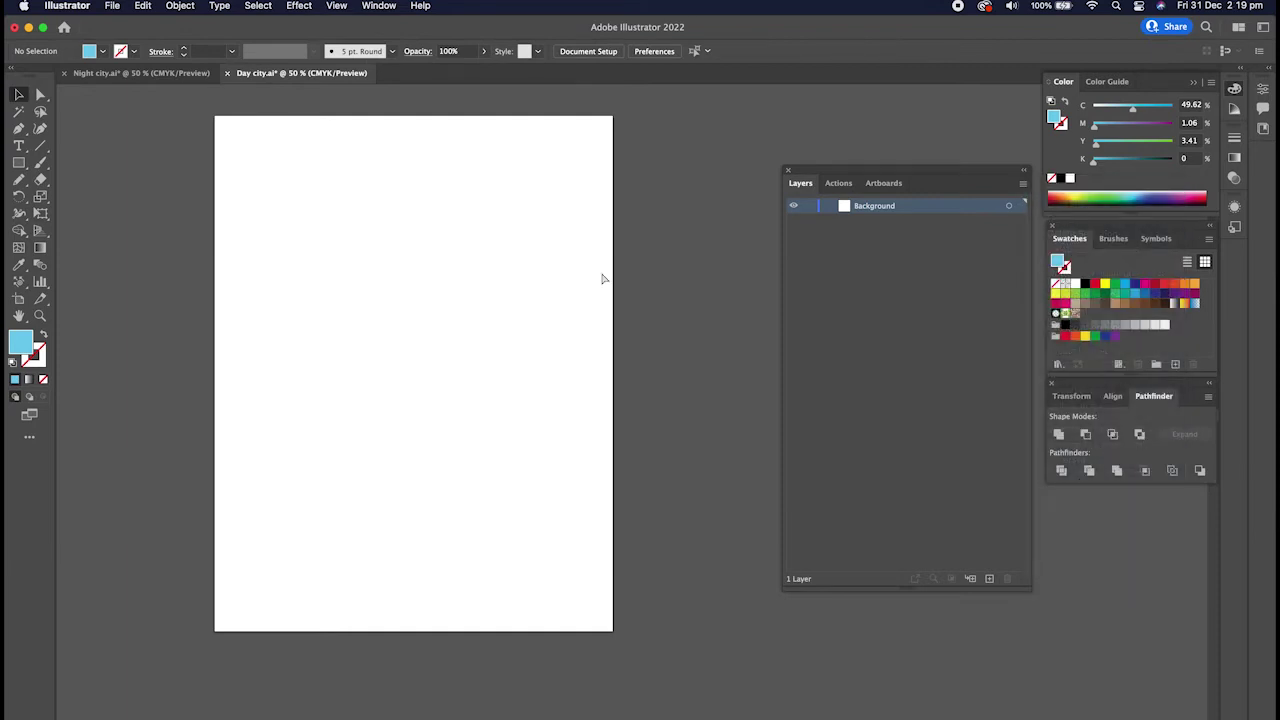
key("super+v")
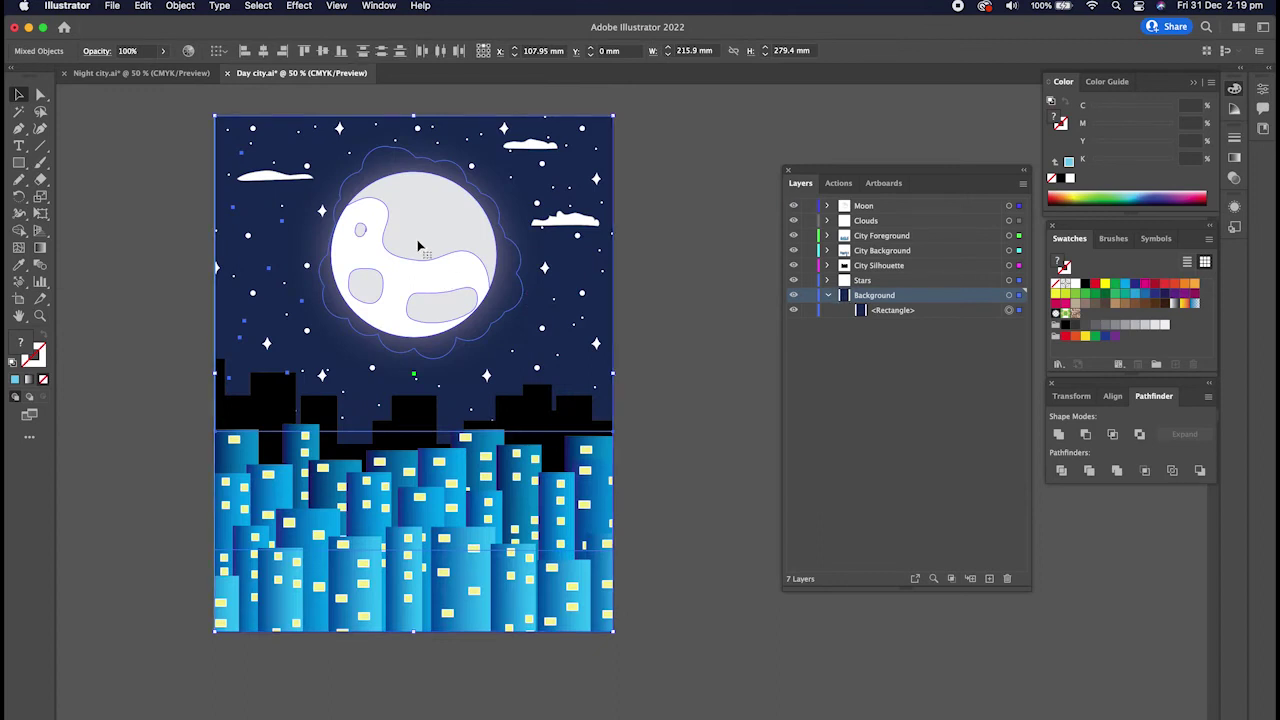
left_click(666, 220)
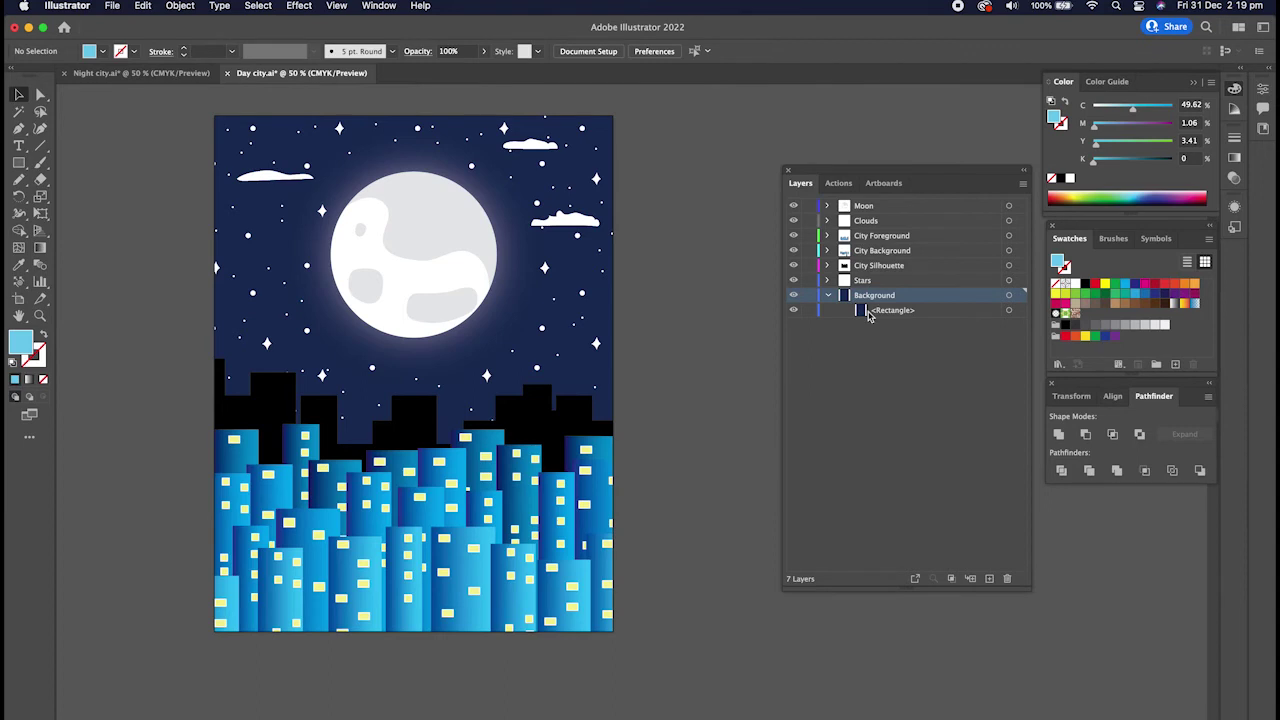
Hide the Stars layer and fill the sky rectangle with light blue C 60 M 0 Y 0 K 0.
left_click(795, 283)
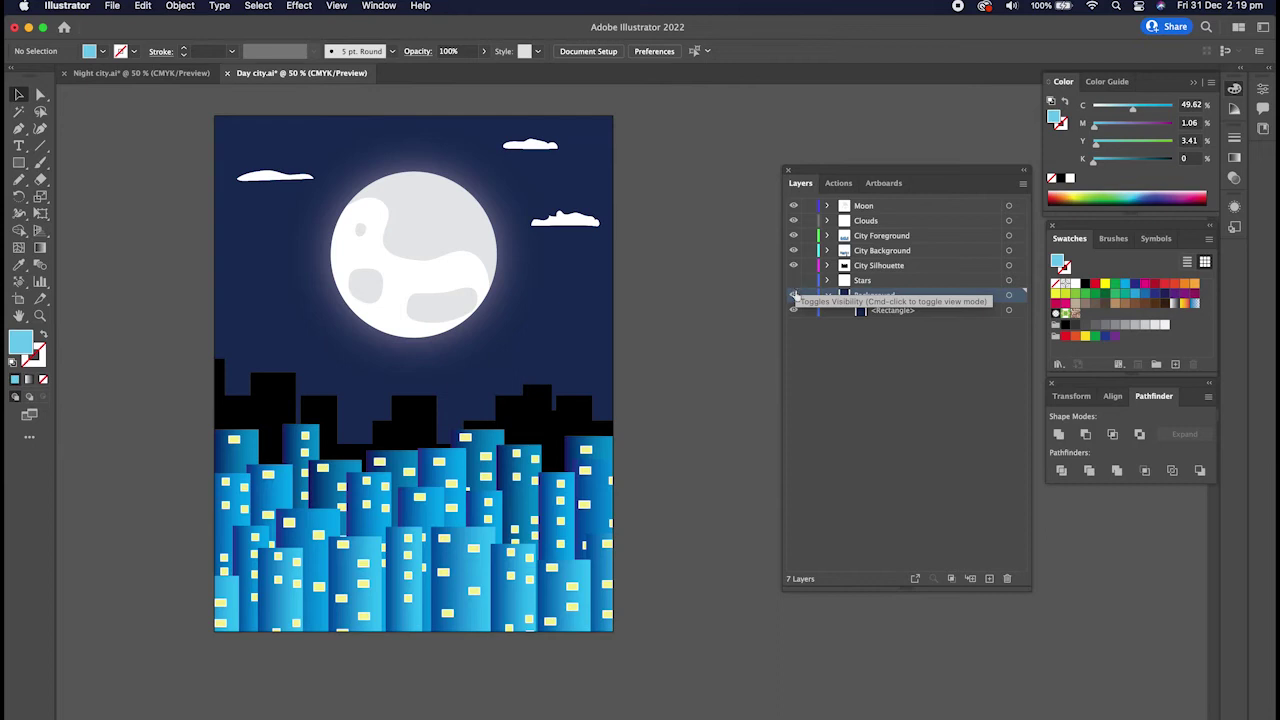
left_click(1011, 311)
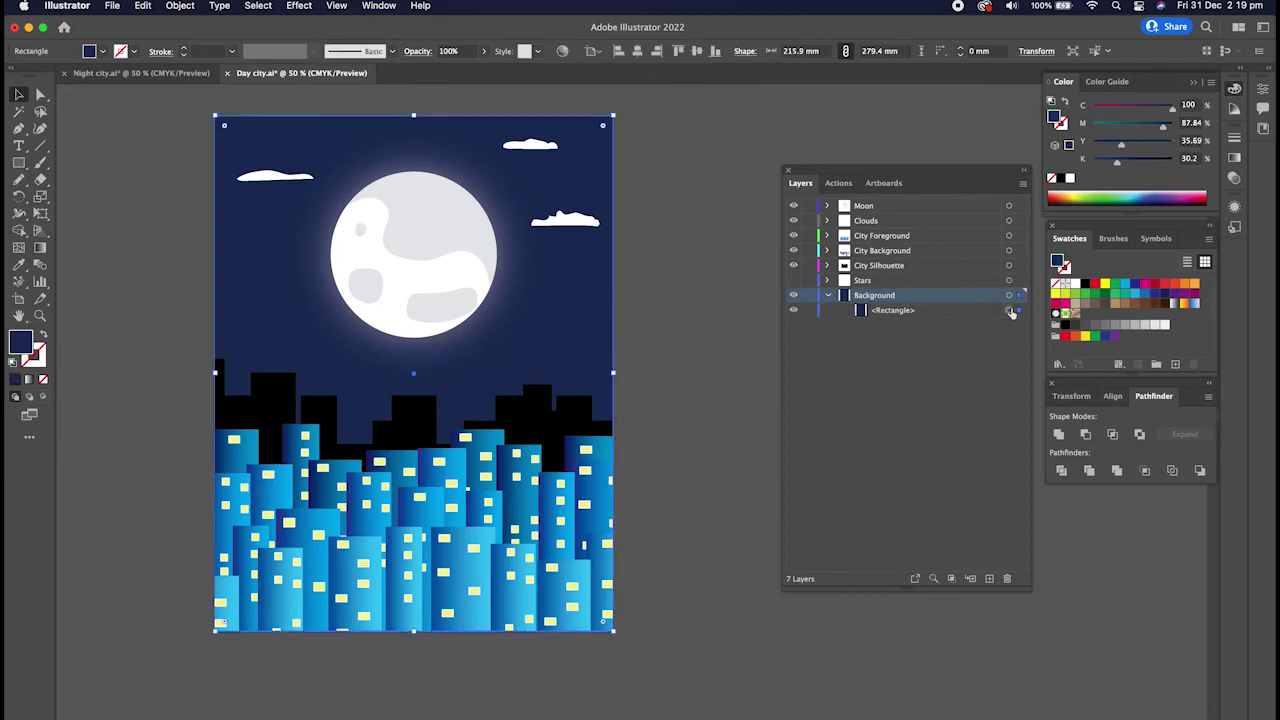
left_click(1128, 289)
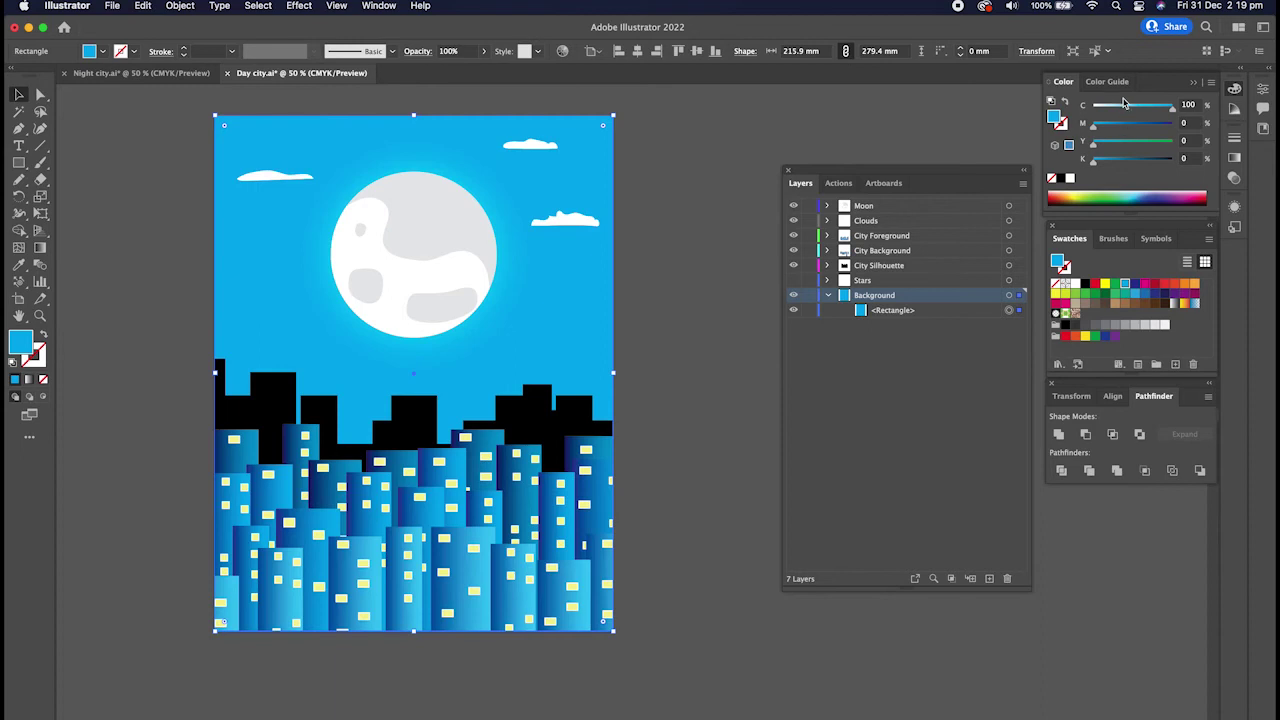
left_click(1140, 106)
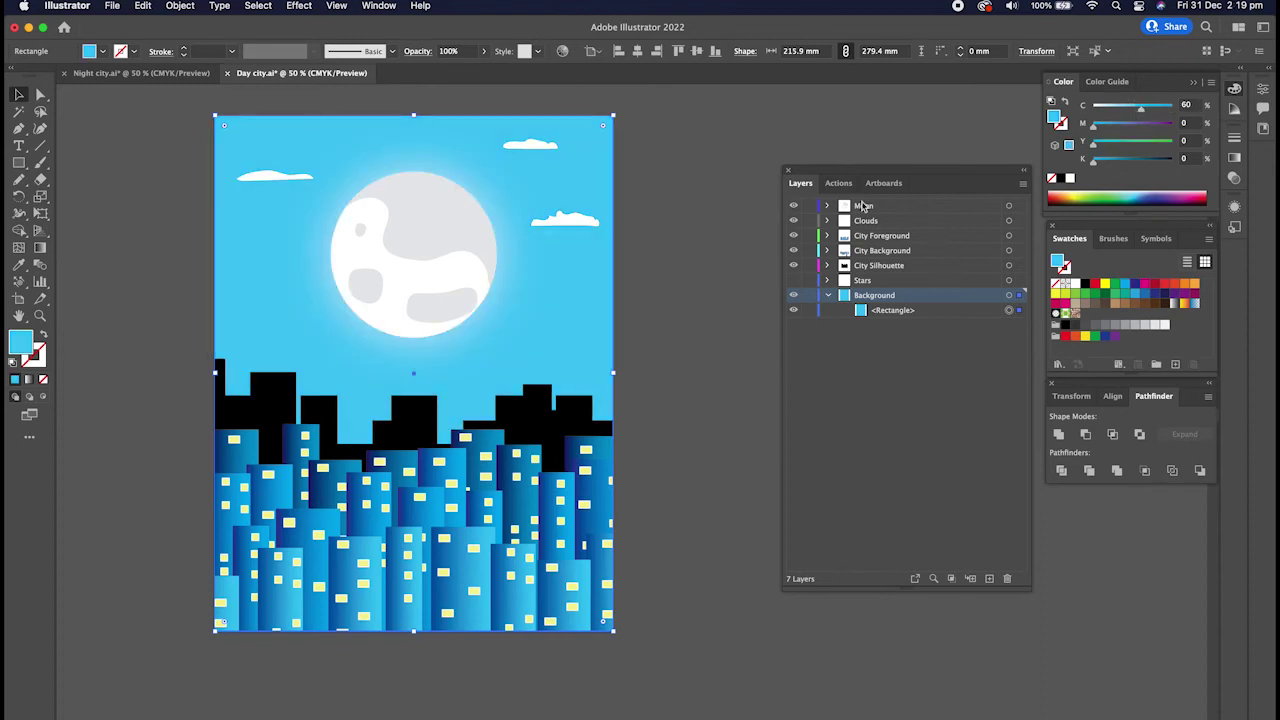
Delete the moon's crater compound path and fill the remaining circle white.
left_click(827, 206)
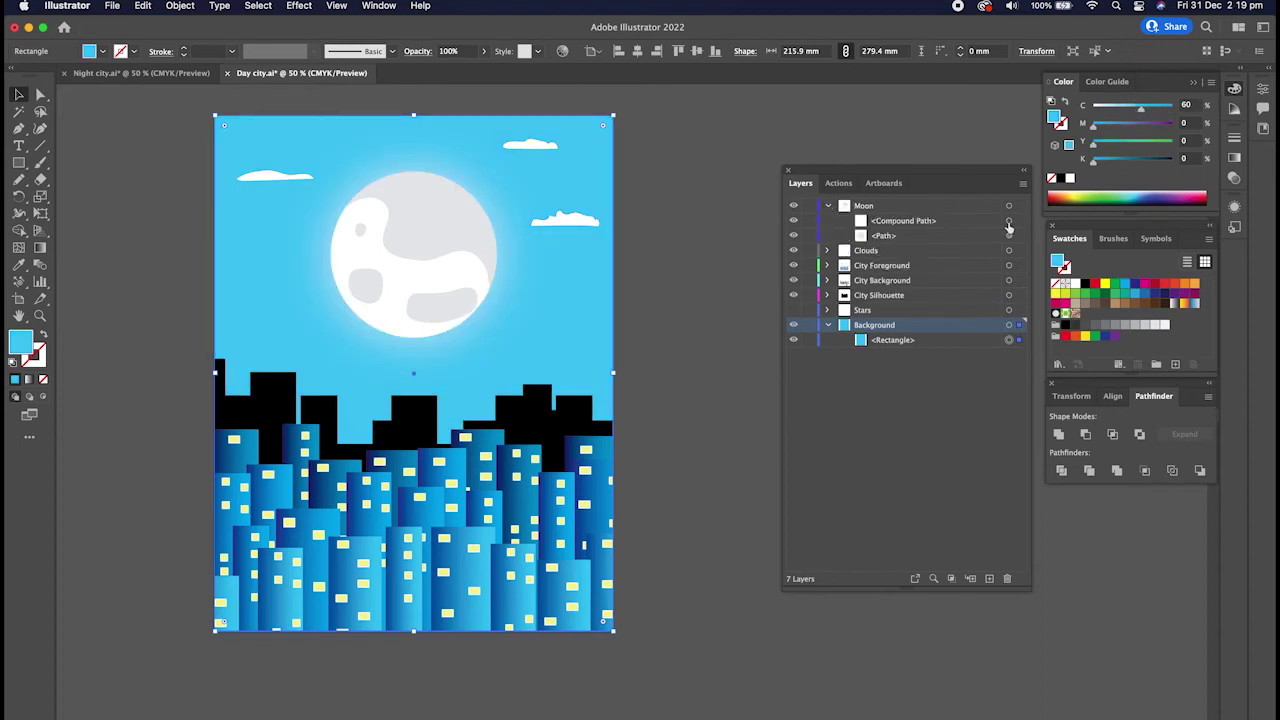
left_click(1008, 221)
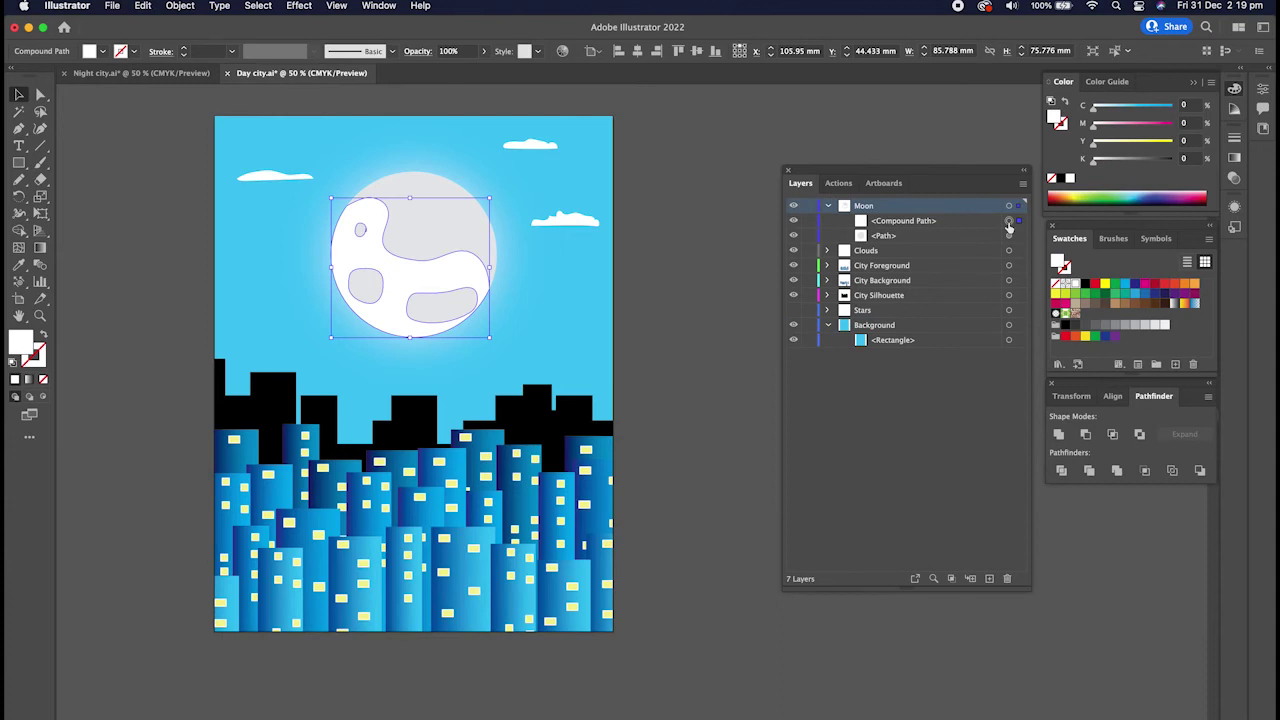
key("Delete")
left_click(1008, 221)
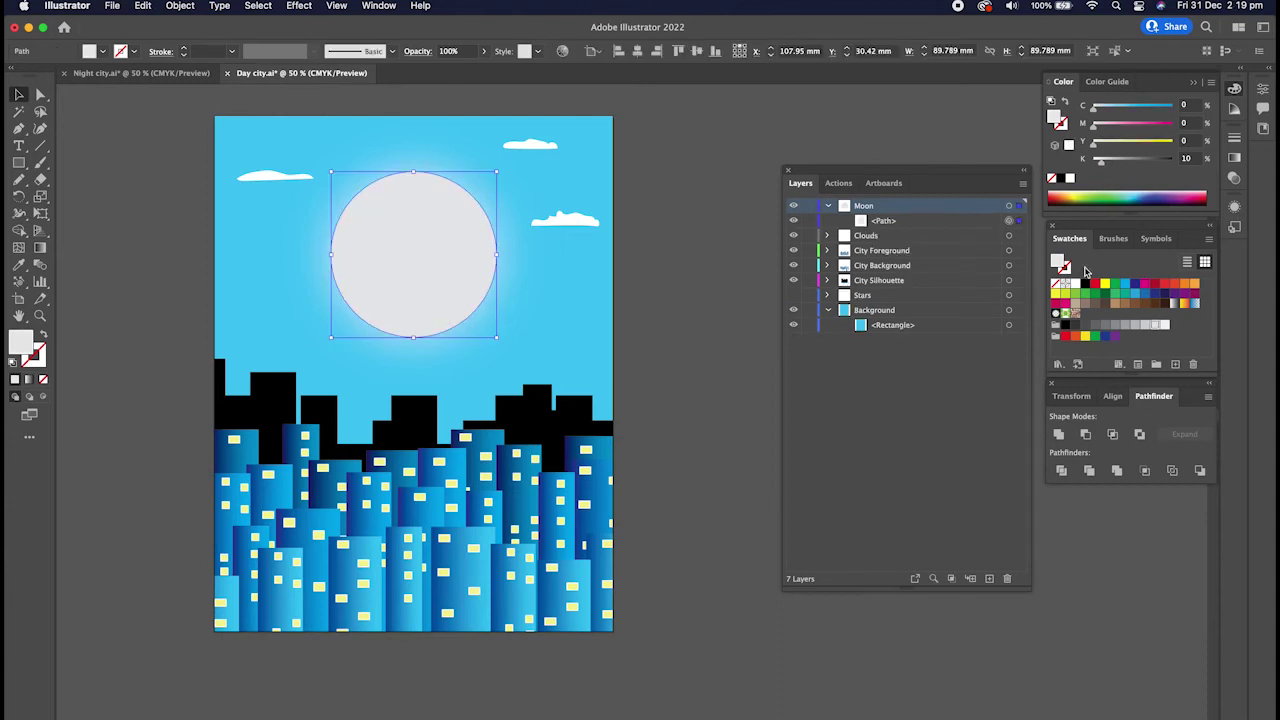
left_click(1076, 286)
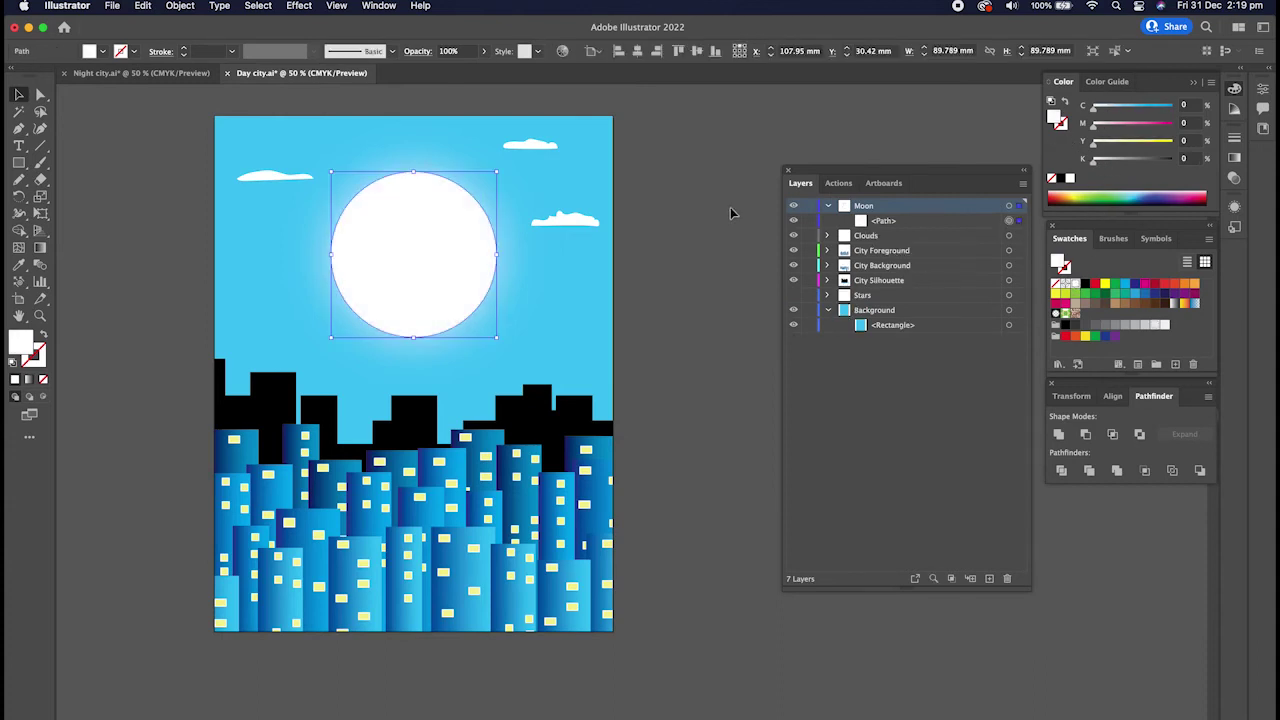
Rename the Moon layer to 'Sun' and collapse it.
double_click(866, 208)
type("Su")
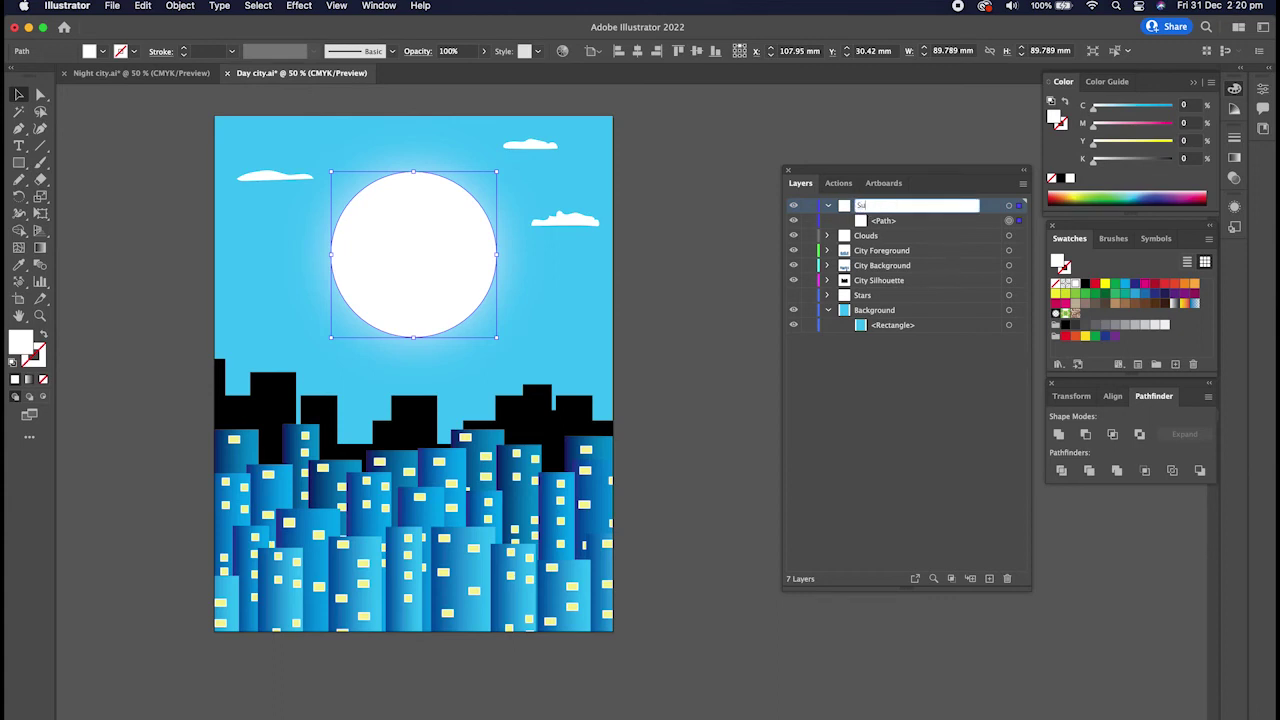
type("n")
key("Return")
left_click(829, 206)
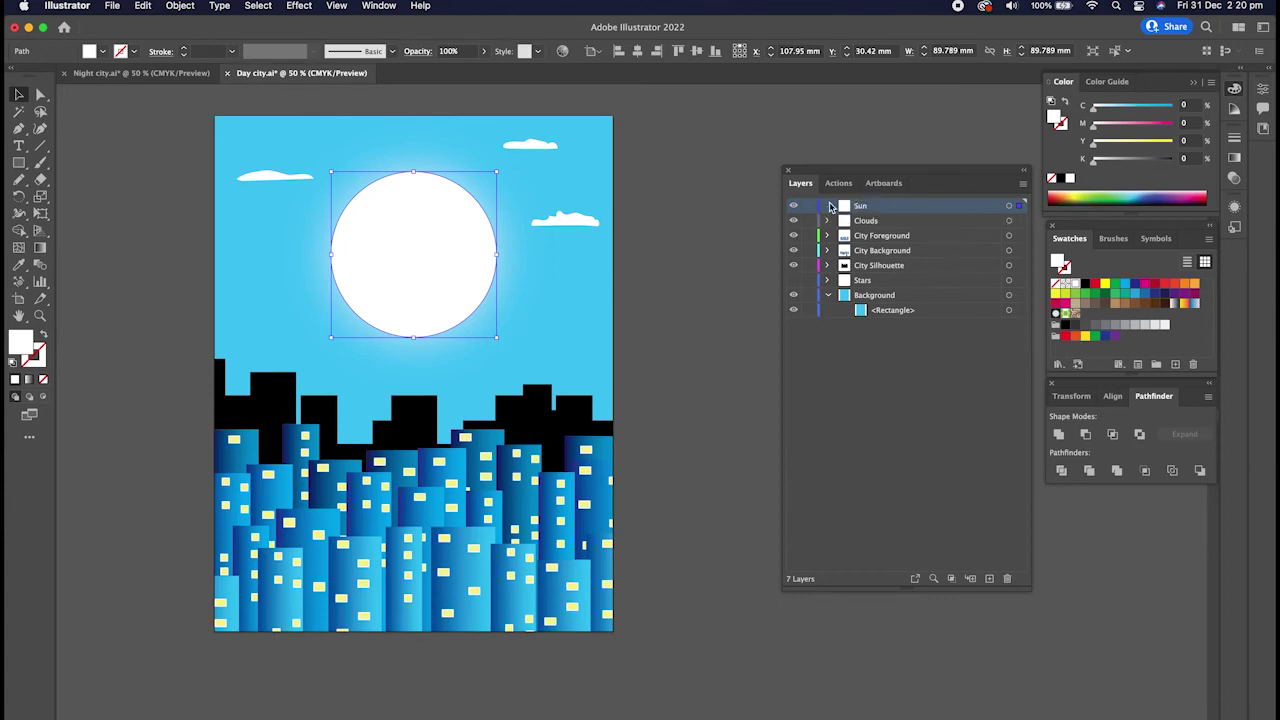
left_click(175, 392)
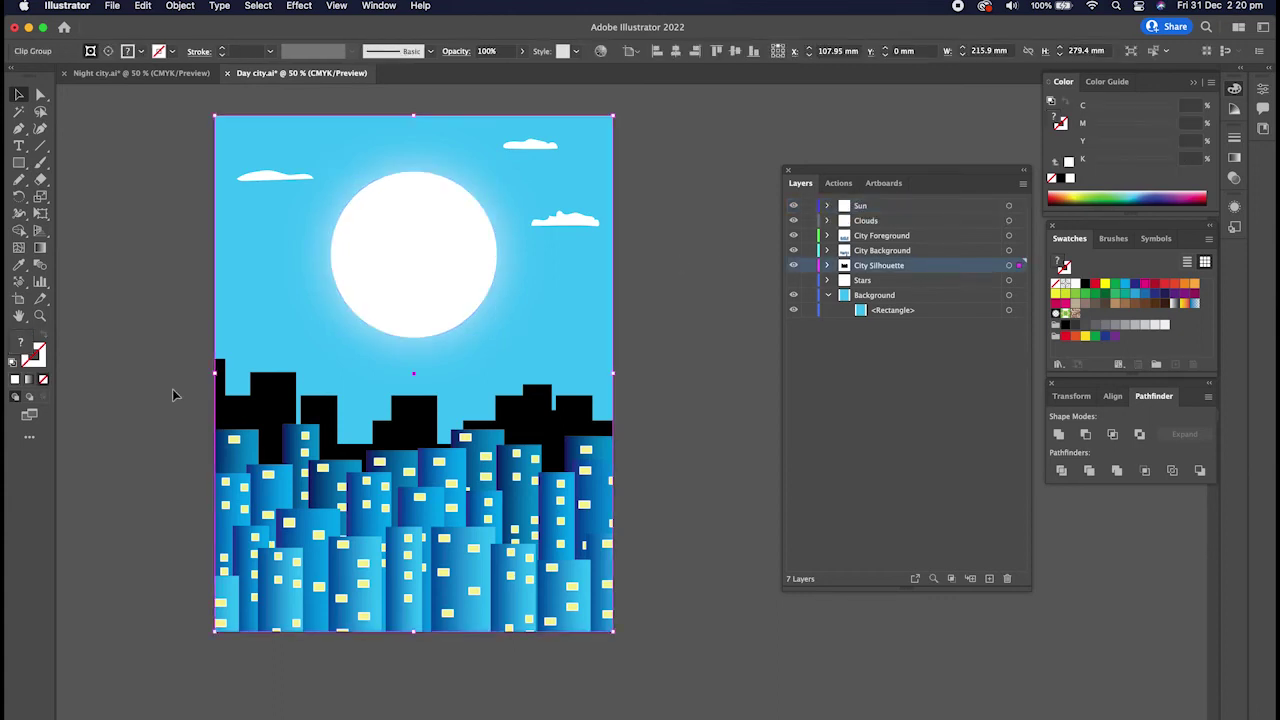
Fill the black city silhouette with dark grey.
left_click(282, 404)
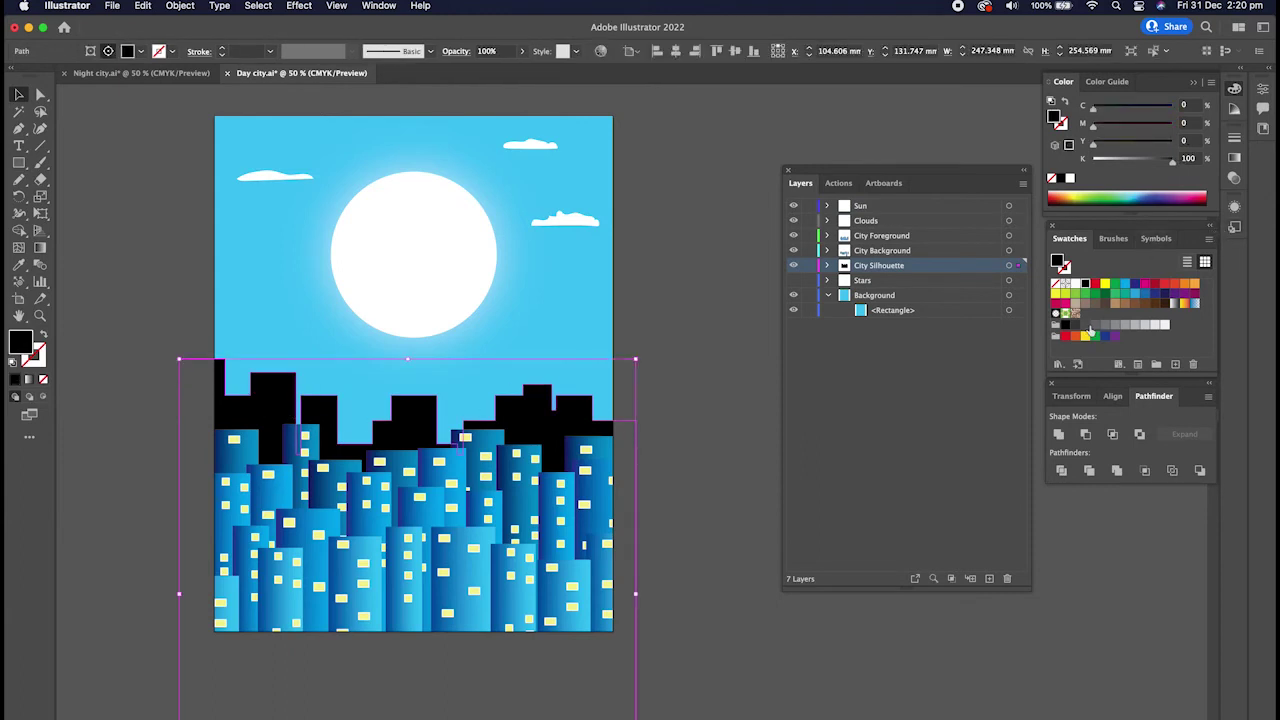
left_click(1085, 325)
left_click(699, 302)
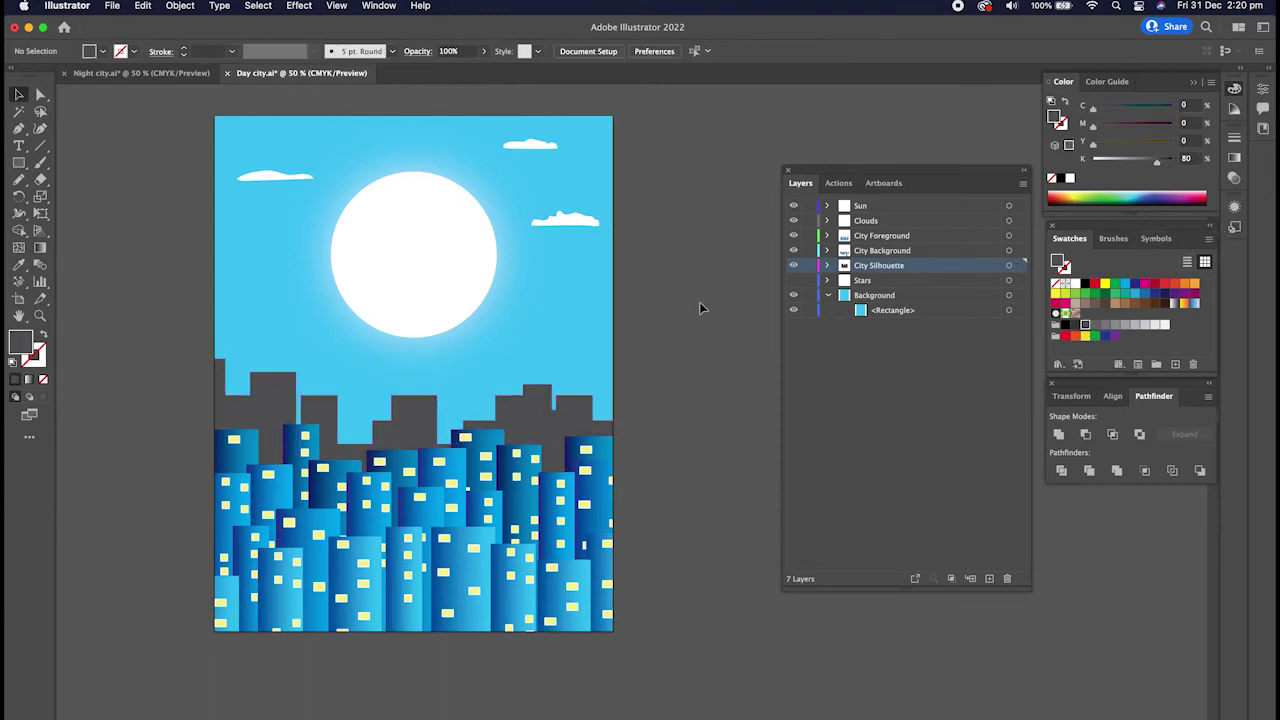
Select all windows via Select > Same > Appearance and recolour them light grey K 30.
left_click(240, 448)
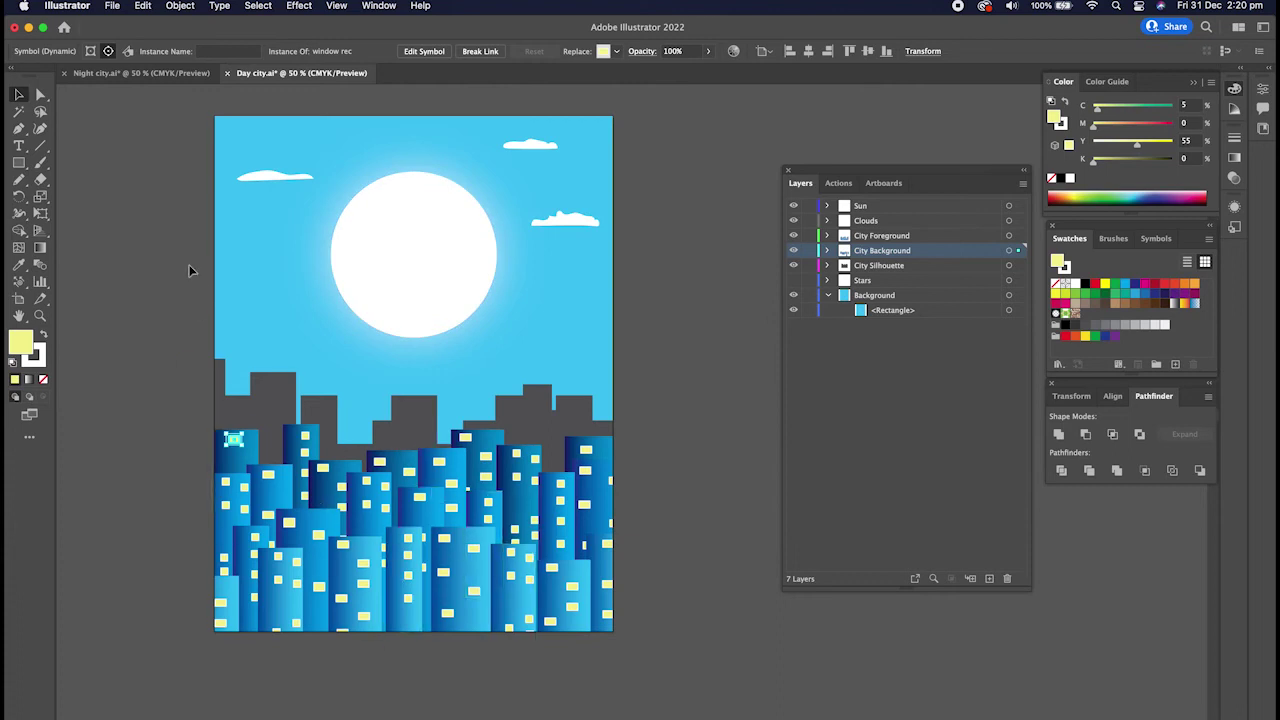
left_click(258, 6)
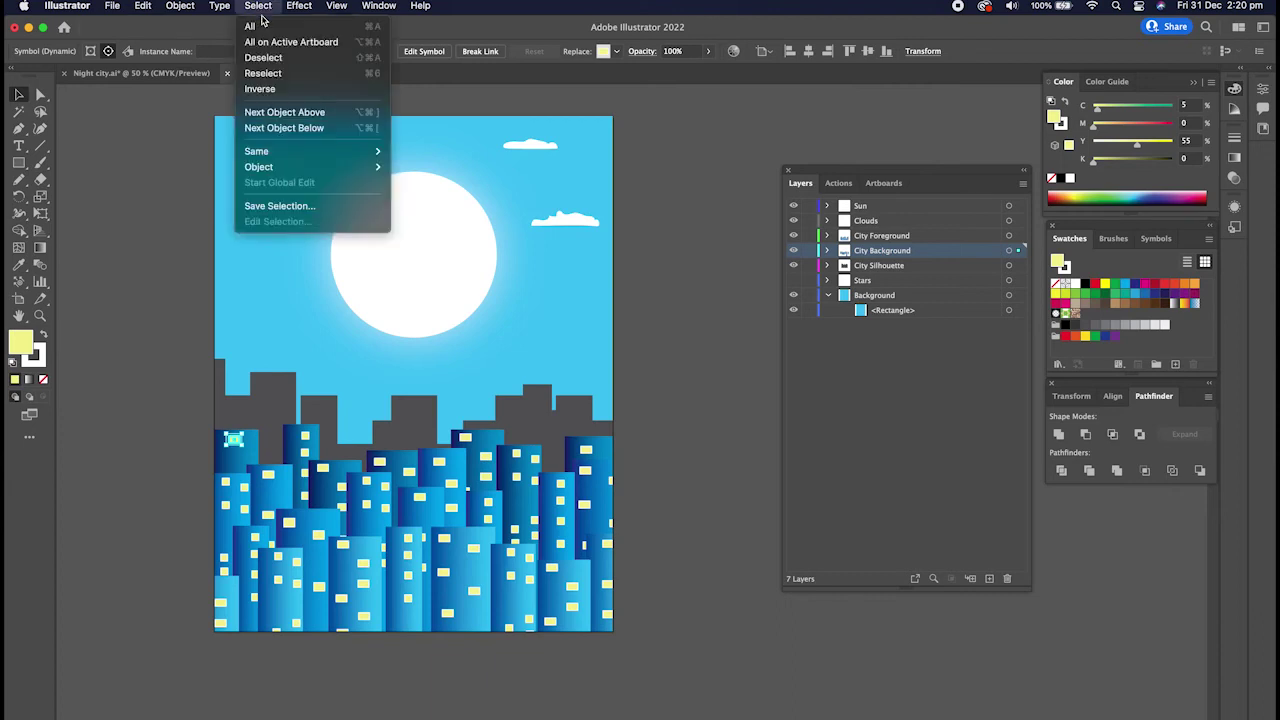
mouse_move(275, 152)
left_click(419, 168)
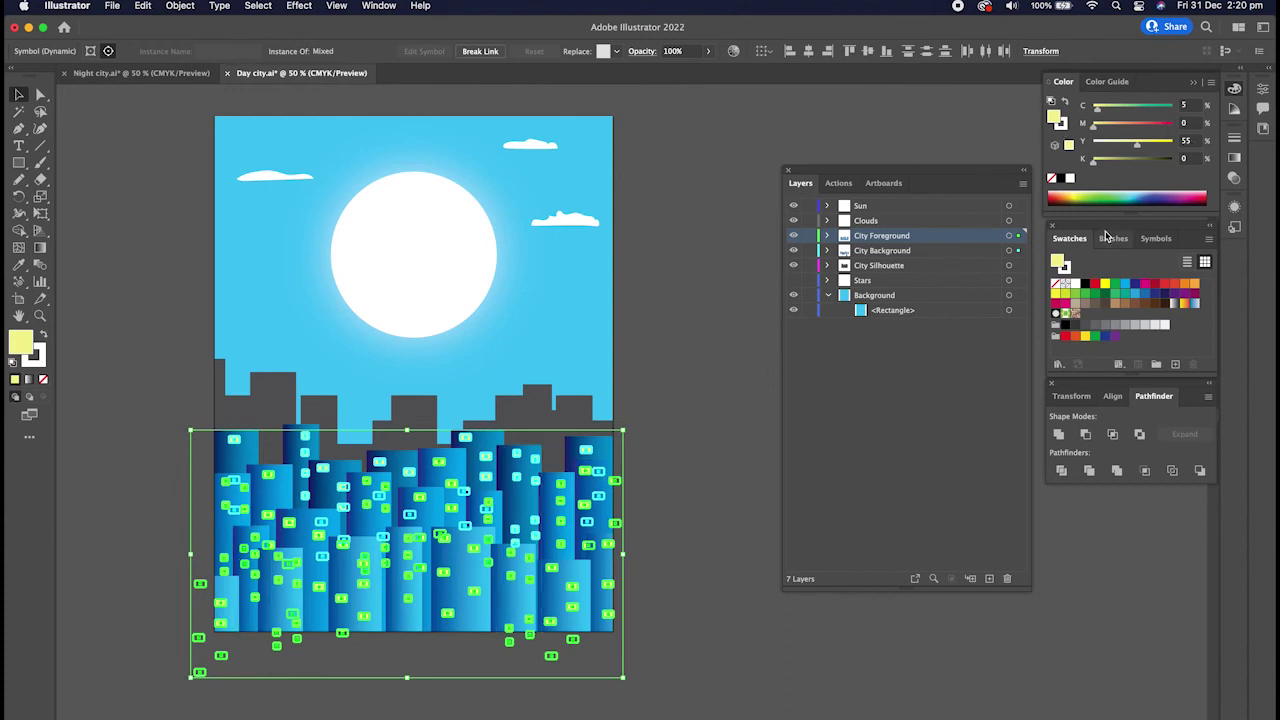
left_click(1134, 326)
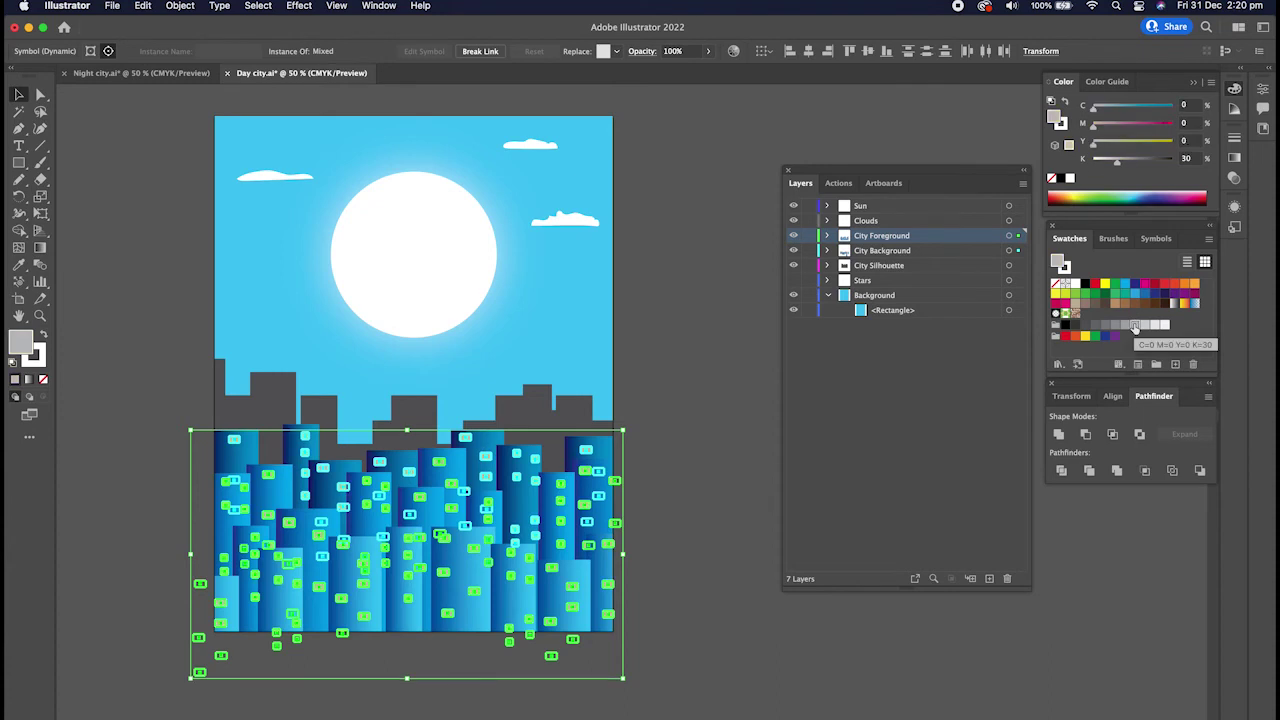
left_click(713, 364)
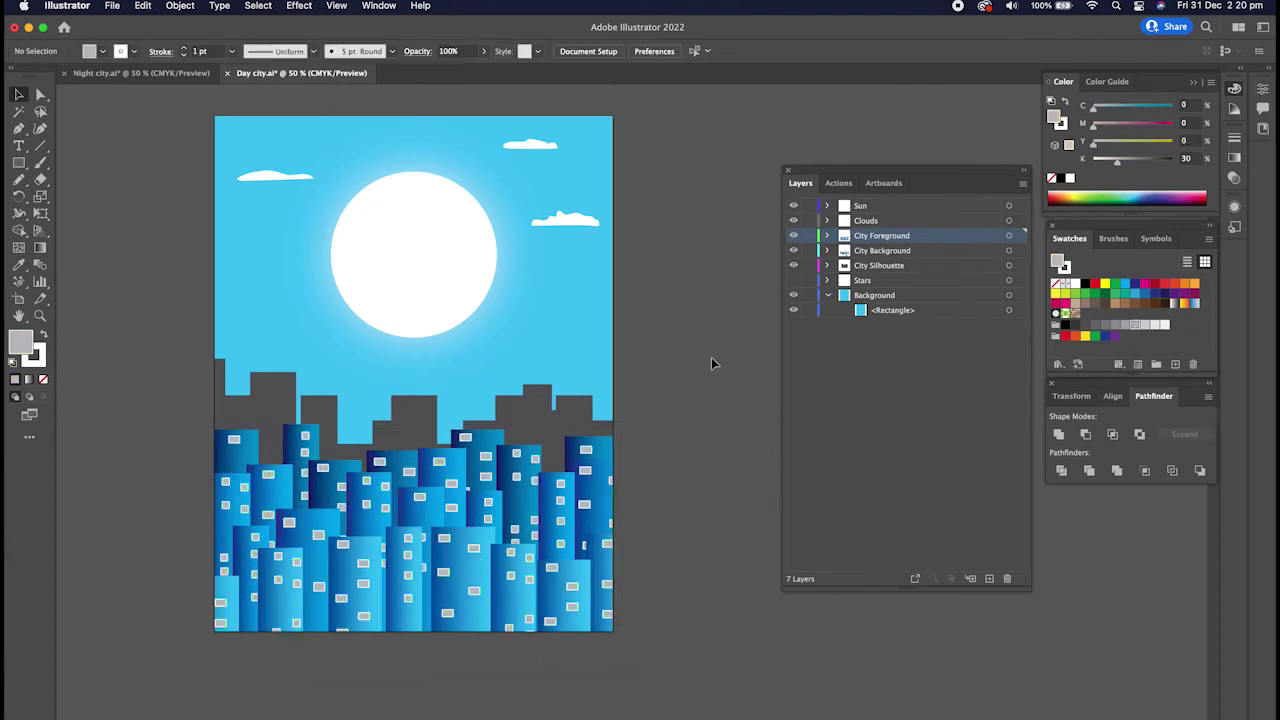
scroll(697, 365, "down", 2)
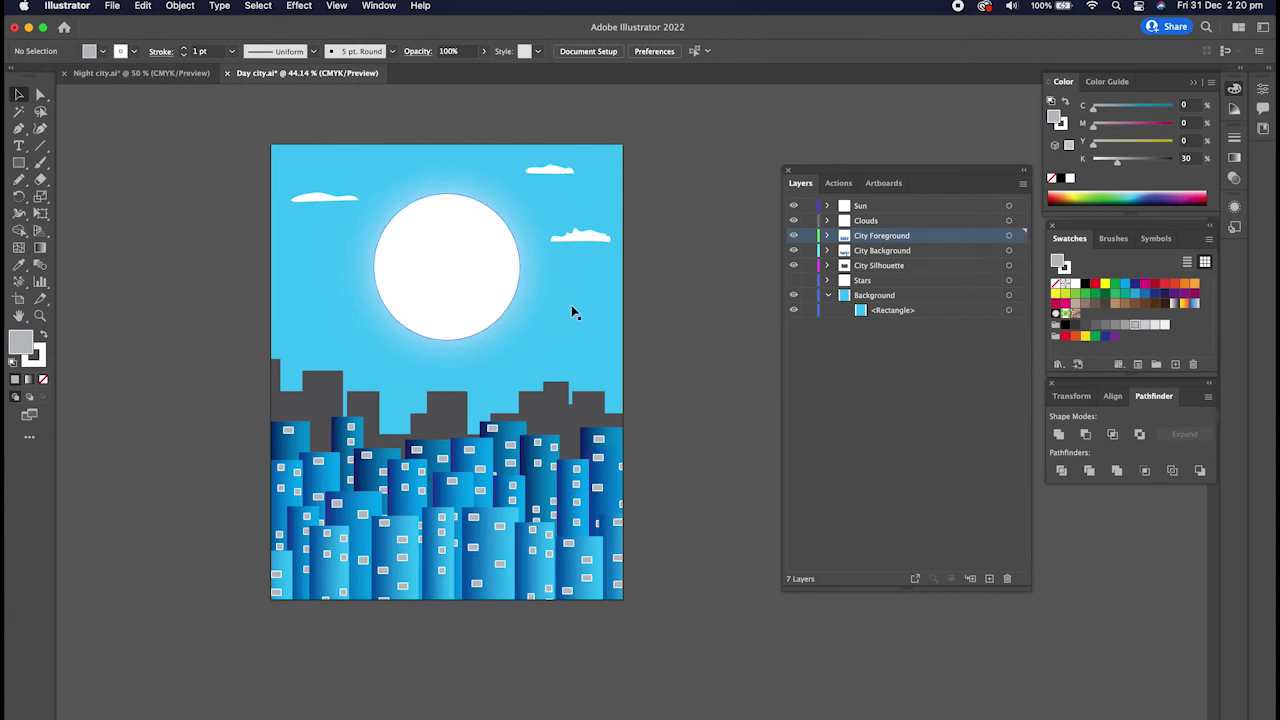
In Night city.ai, Alt-drag Artboard 1 to the right to duplicate it with its artwork.
left_click(126, 80)
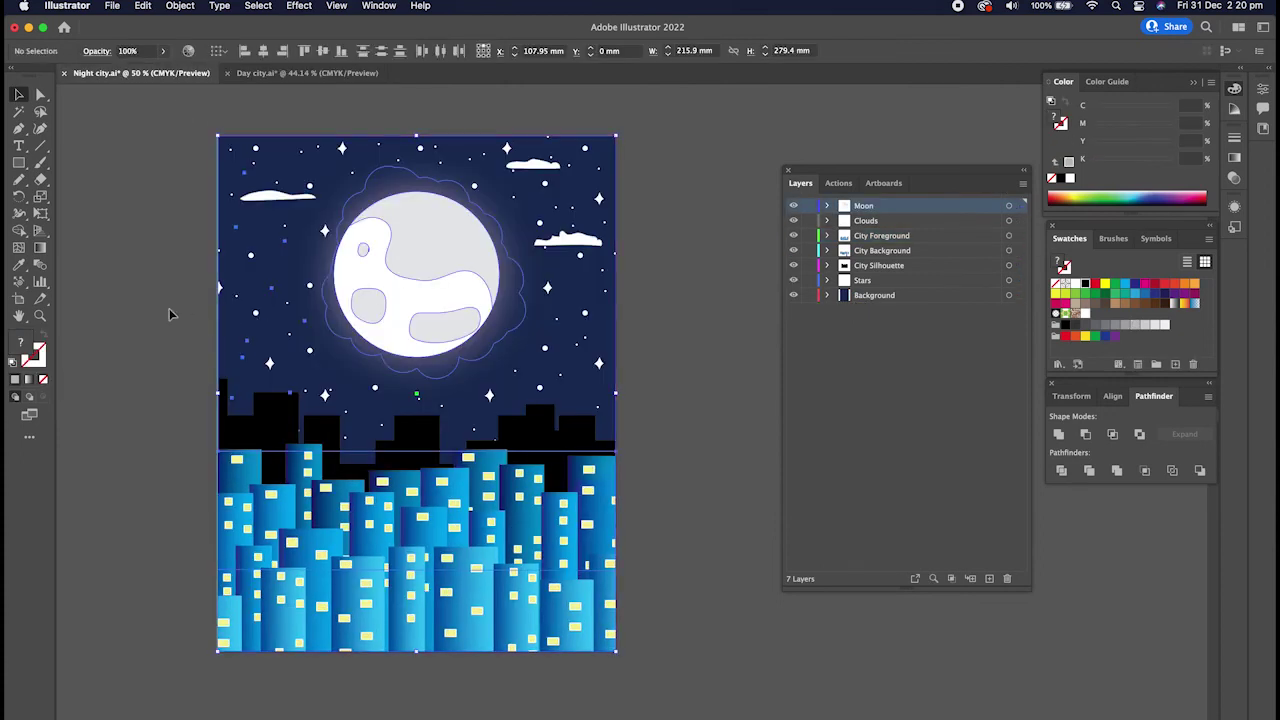
scroll(169, 312, "down", 5)
left_click(18, 298)
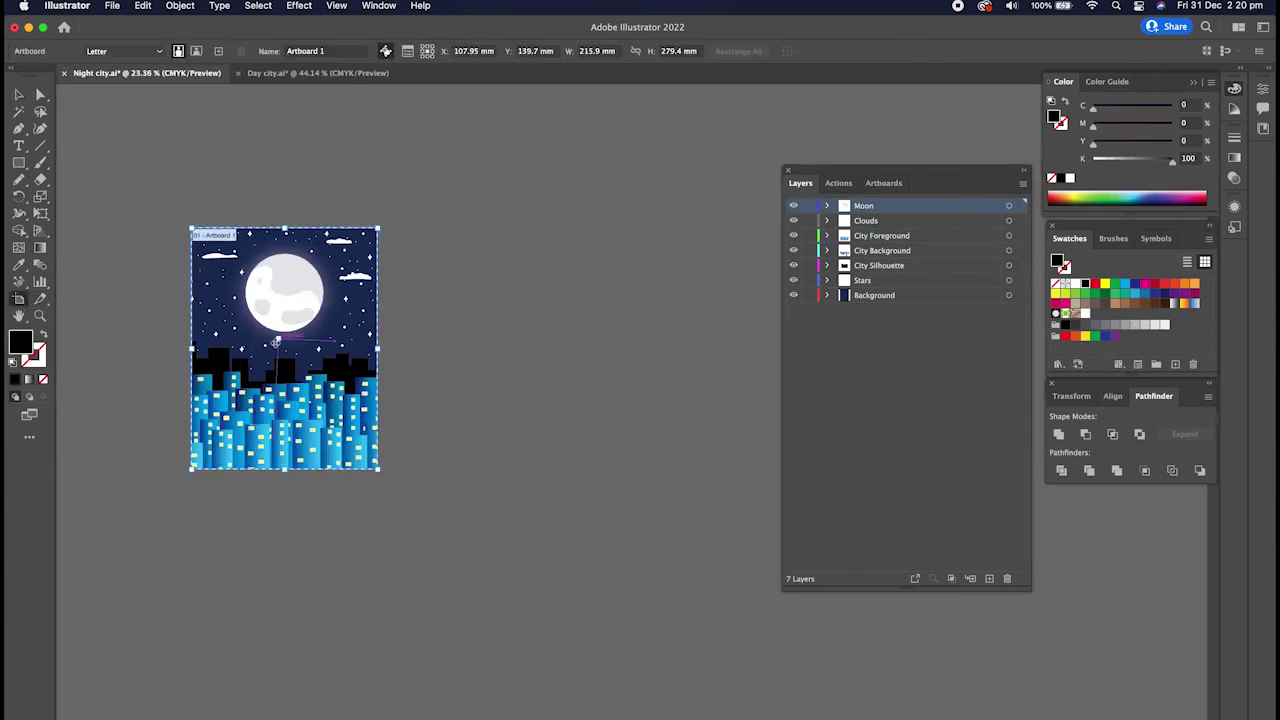
left_click_drag(397, 346, 497, 346)
key("Escape")
left_click(562, 328)
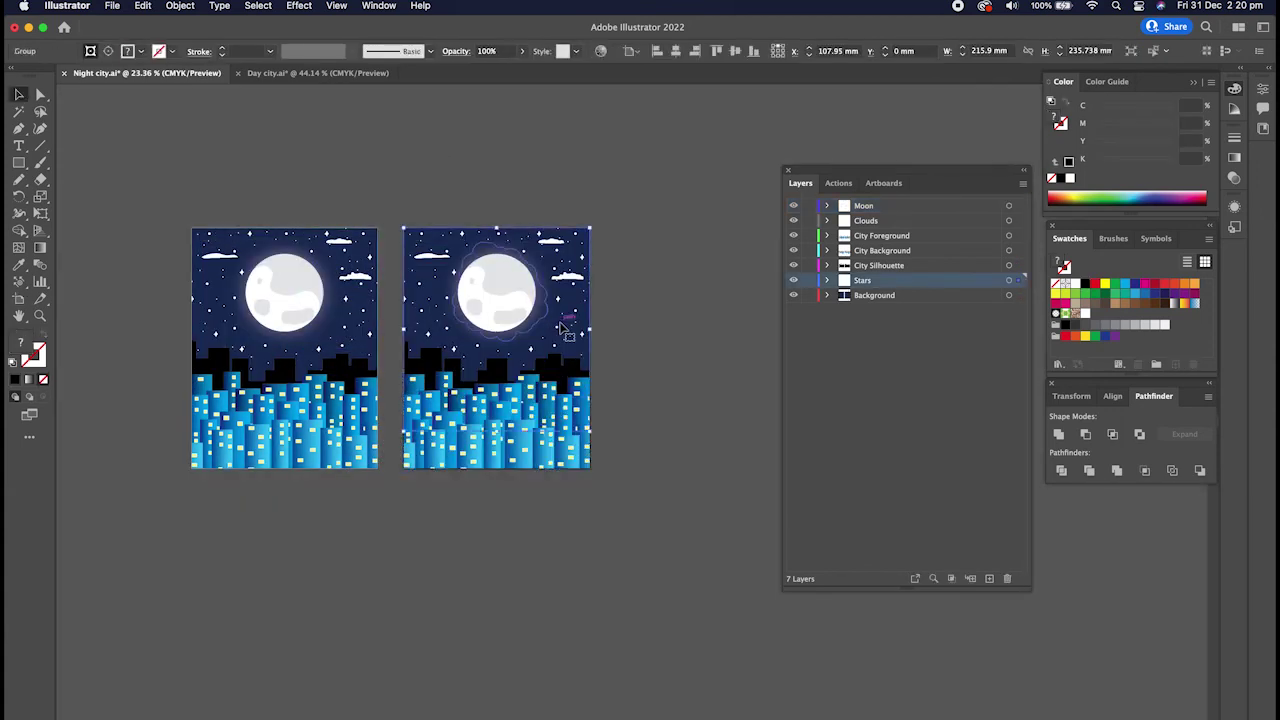
scroll(572, 342, "up", 3)
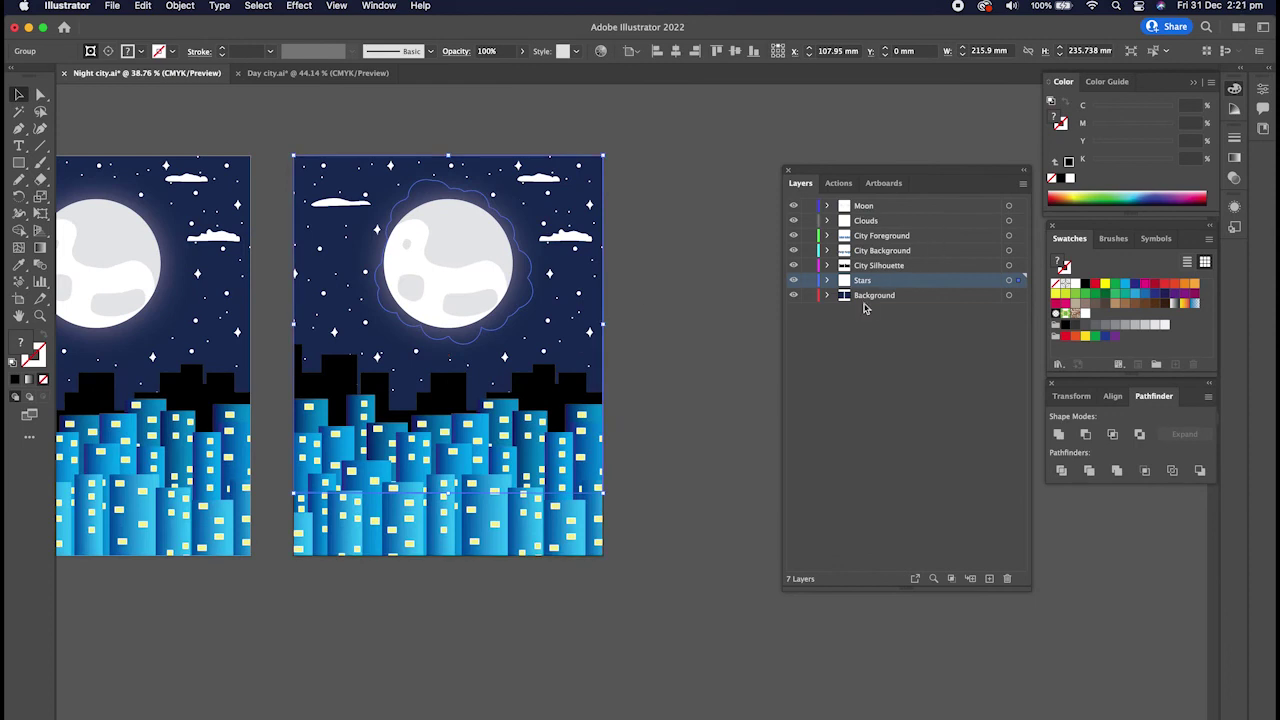
left_click(718, 284)
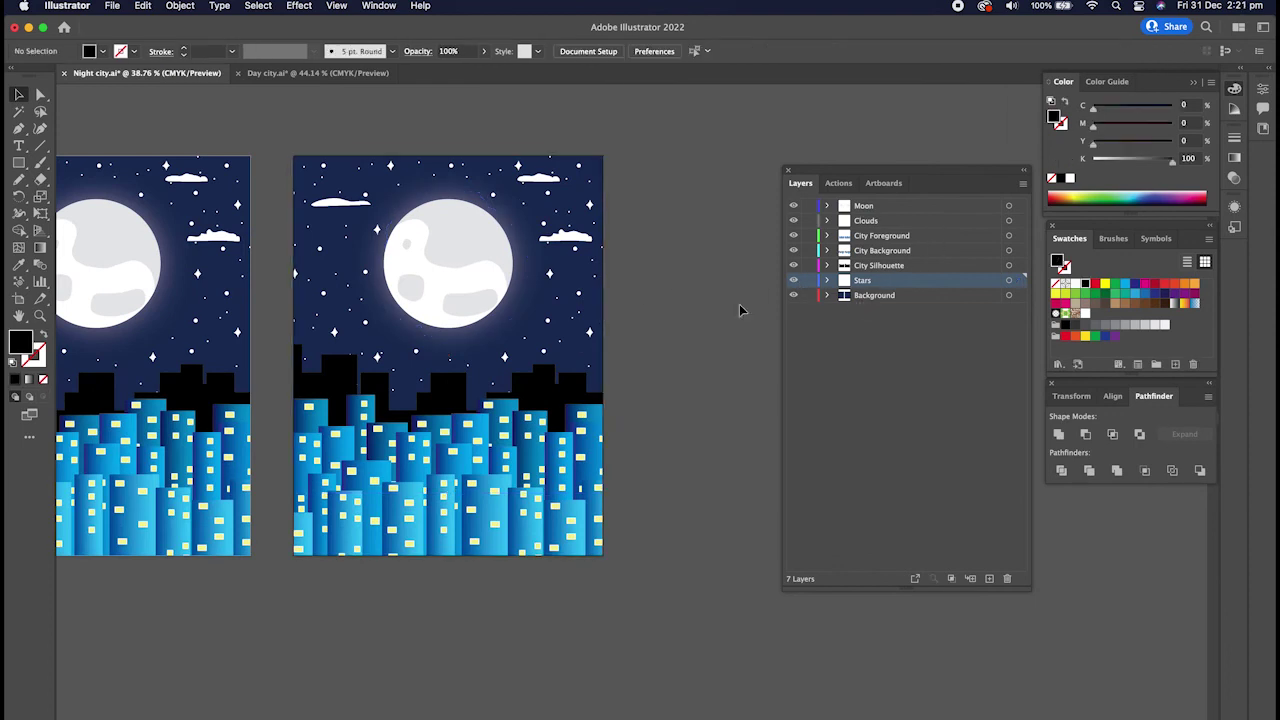
left_click(793, 281)
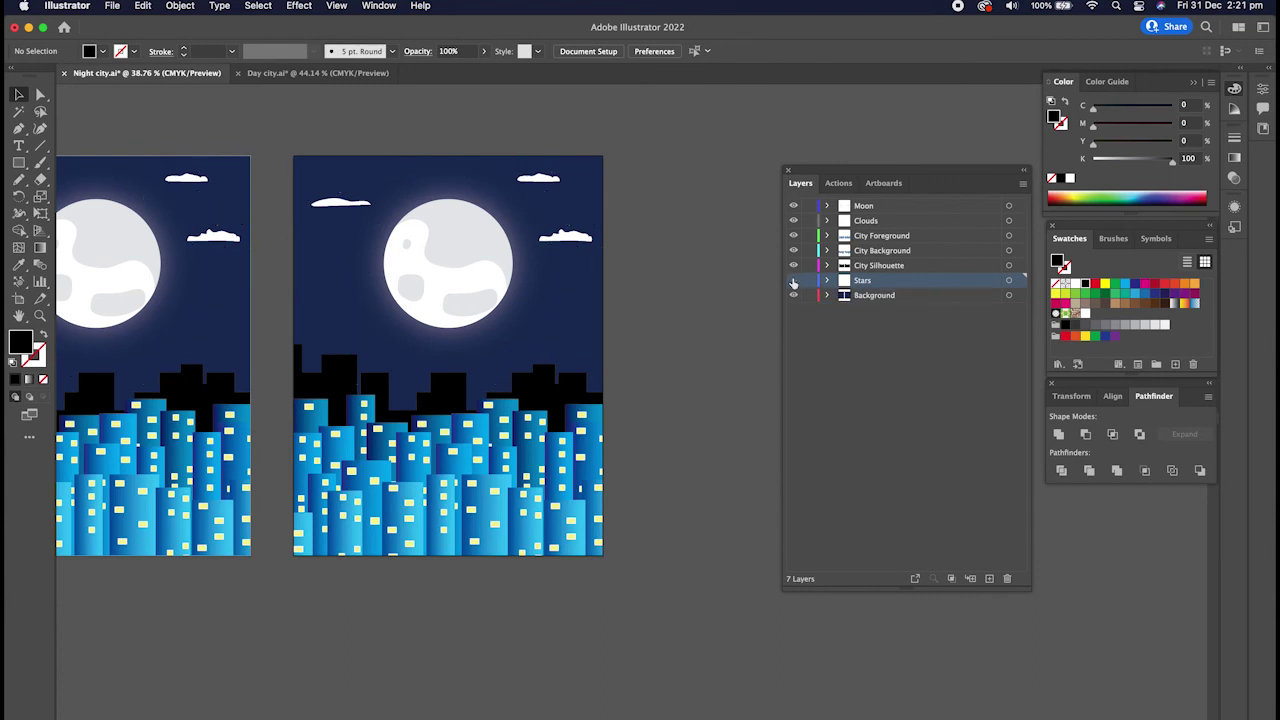
scroll(340, 257, "left", 5)
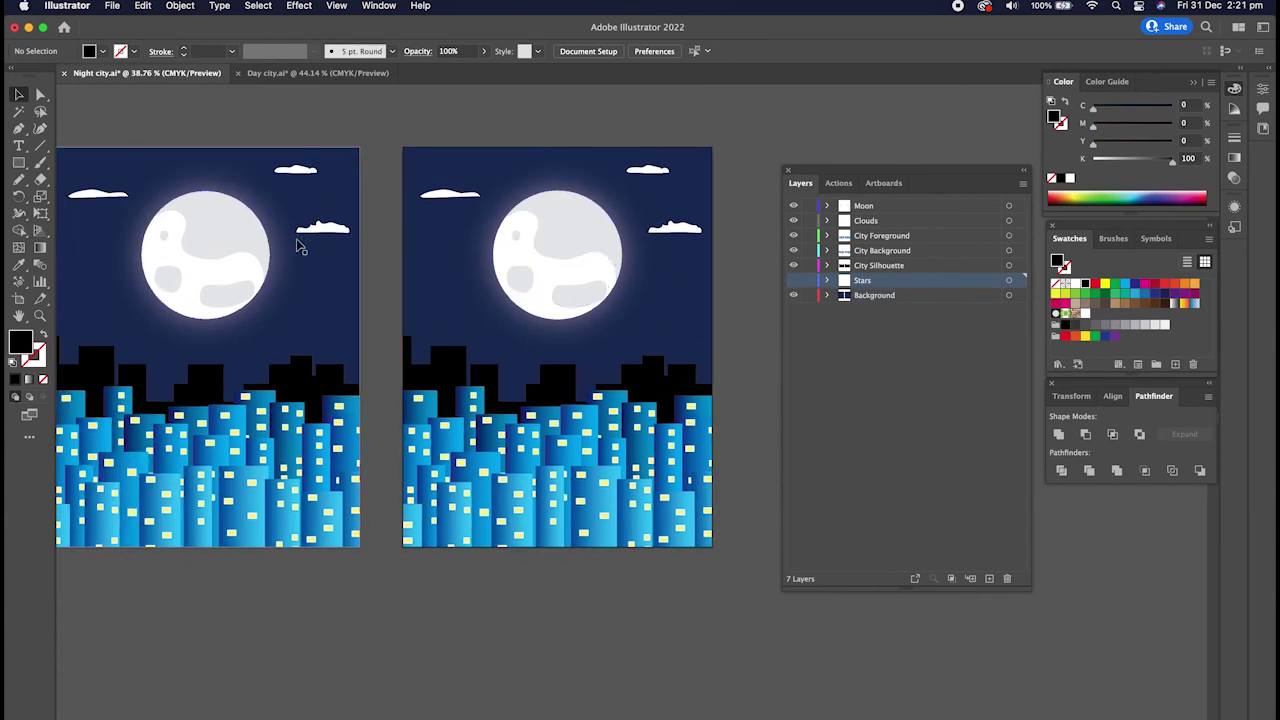
left_click(794, 280)
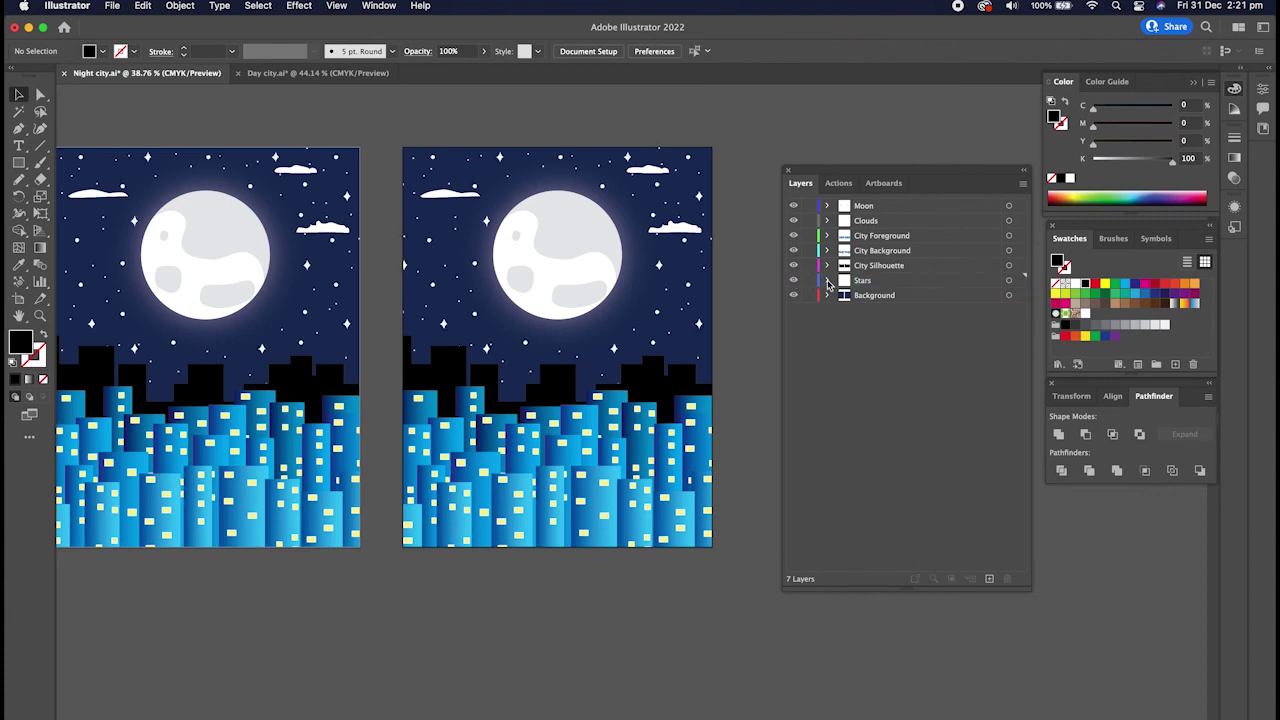
left_click(828, 280)
scroll(870, 340, "down", 2)
scroll(850, 310, "up", 2)
left_click(828, 280)
scroll(754, 252, "left", 3)
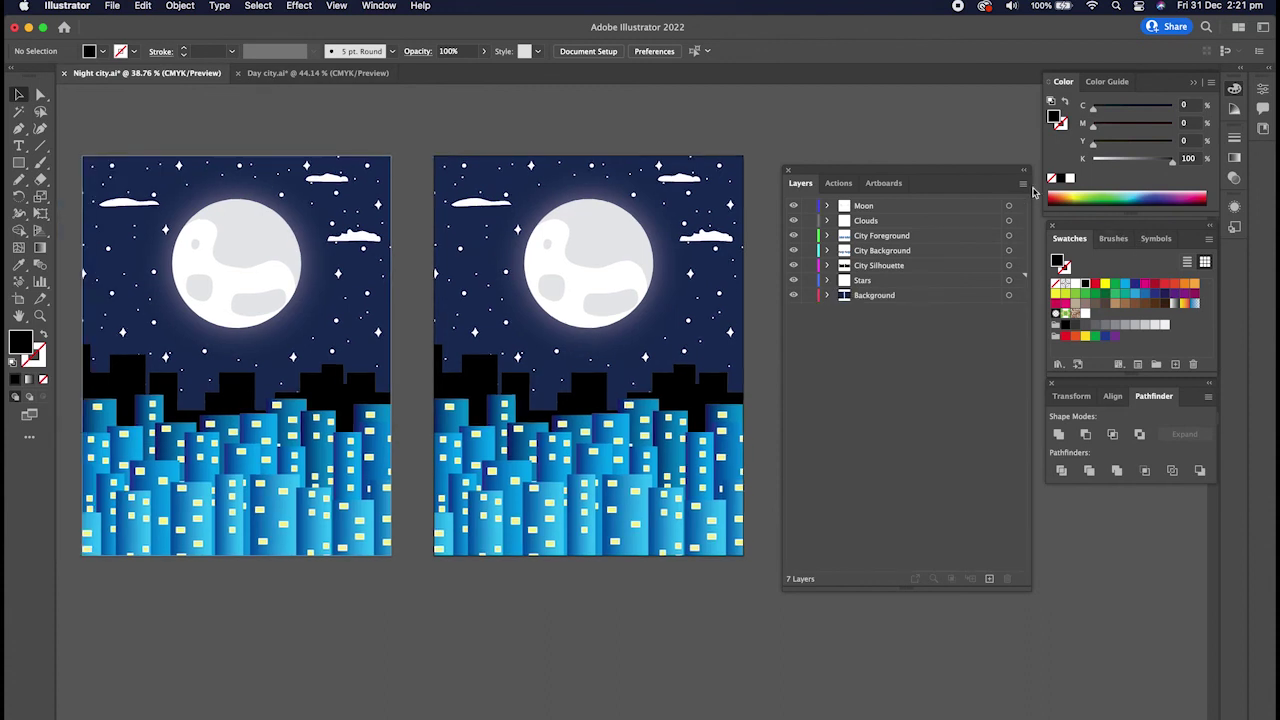
left_click(1022, 185)
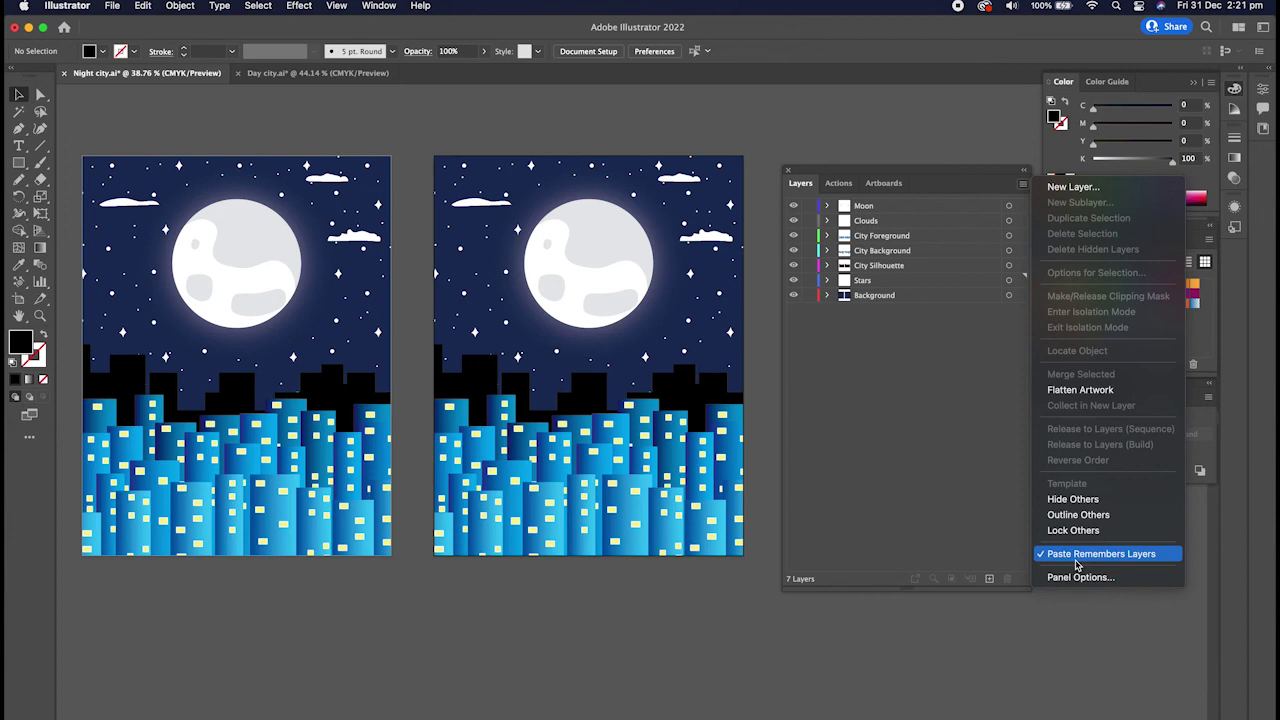
left_click(672, 610)
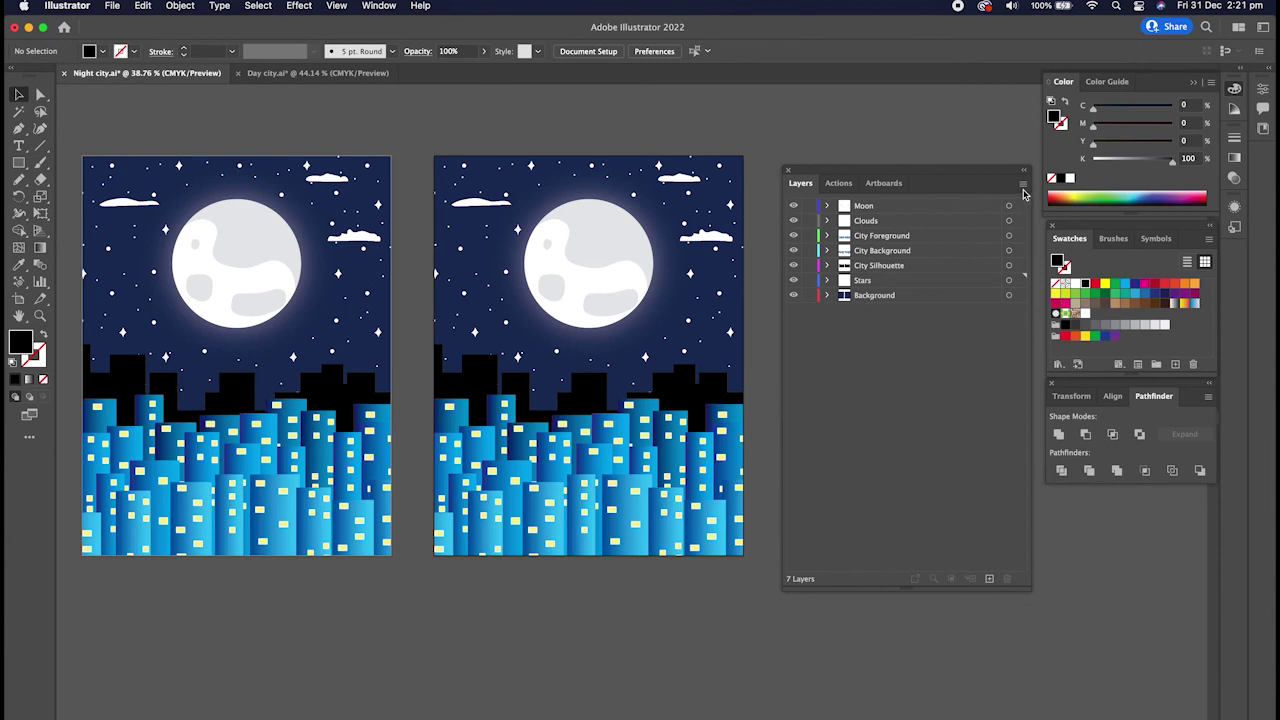
left_click(1023, 186)
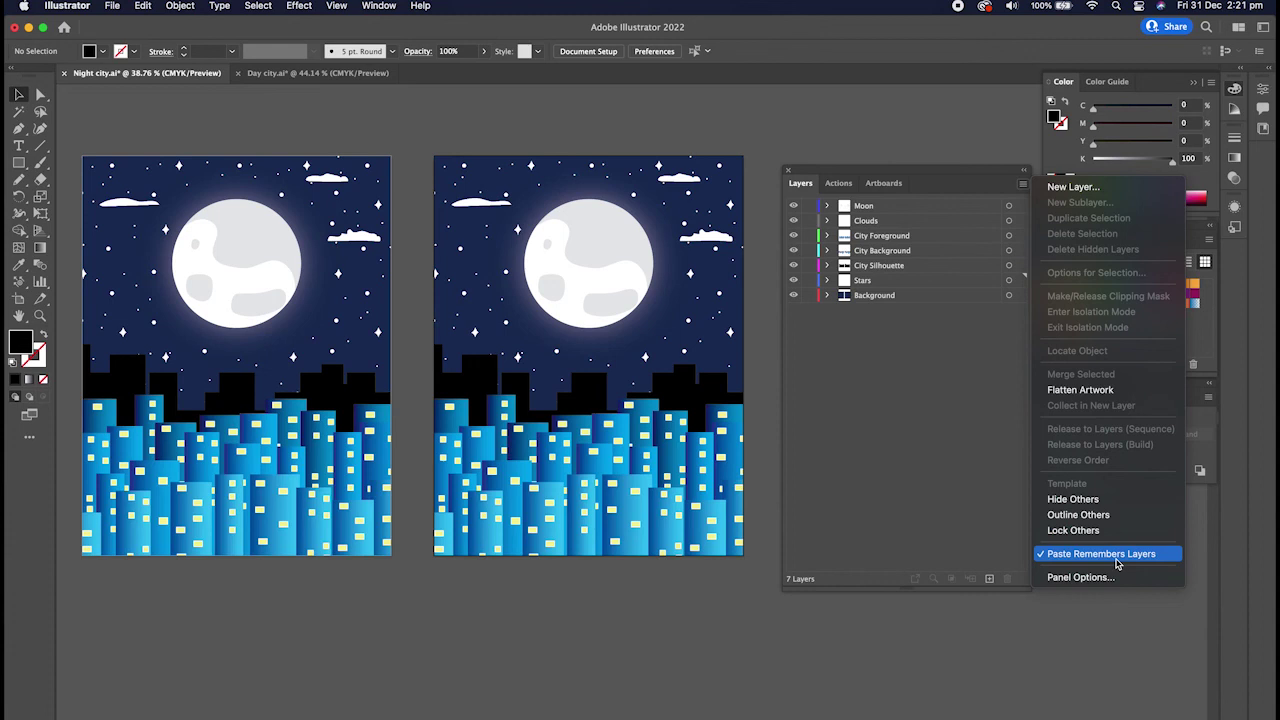
left_click(688, 637)
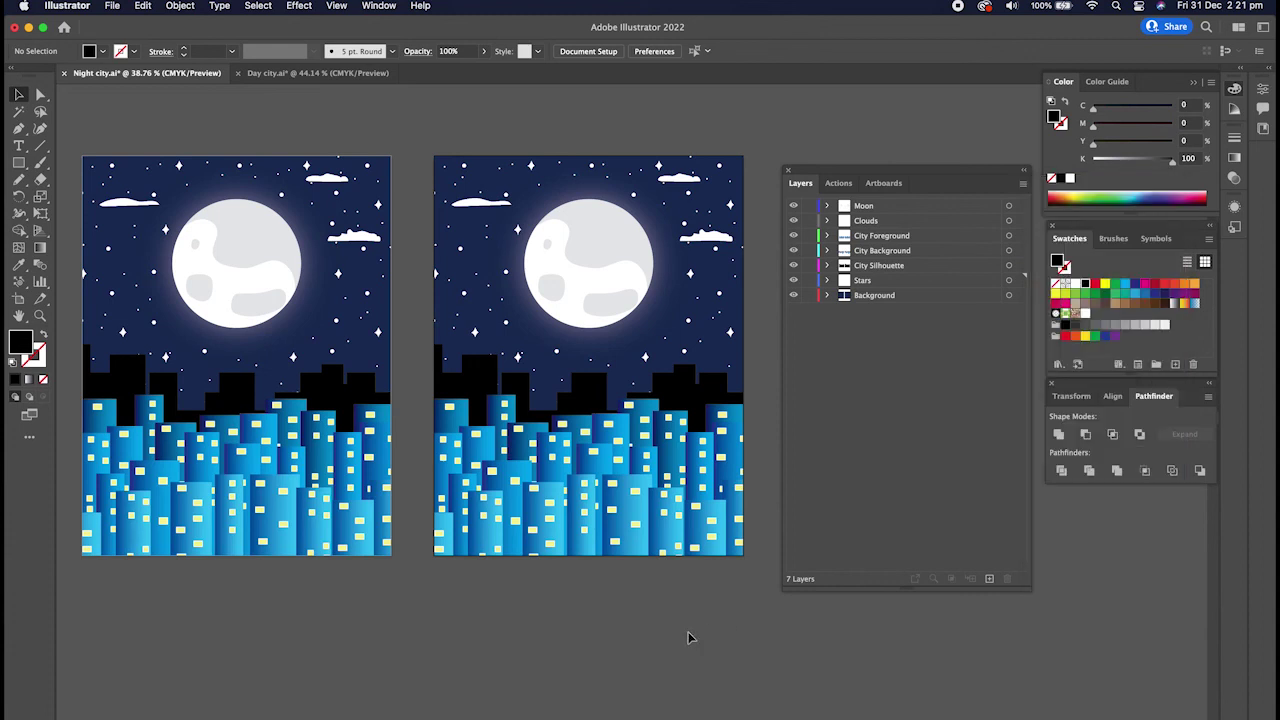